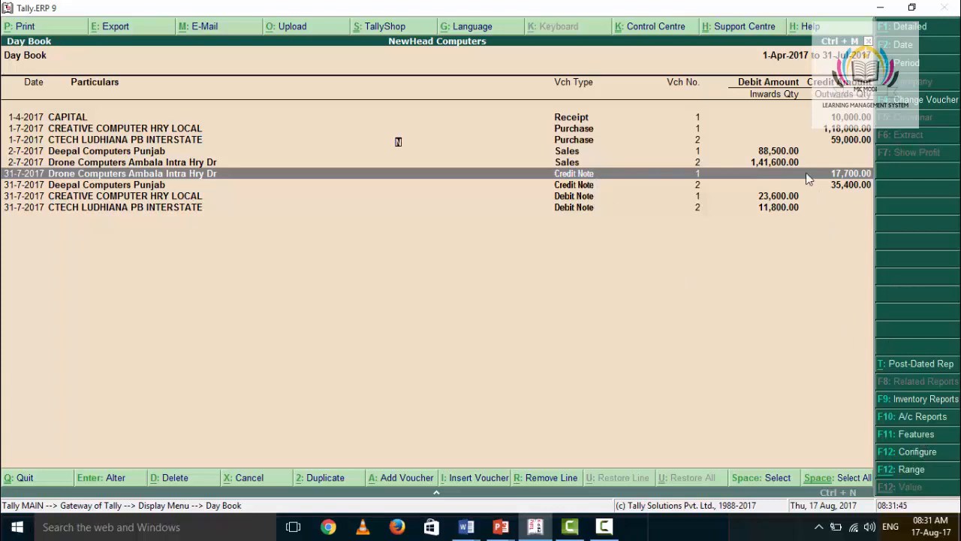
Step: Check the company's accounting features for the debit and credit note invoicing options, leaving them unaltered
key("F11")
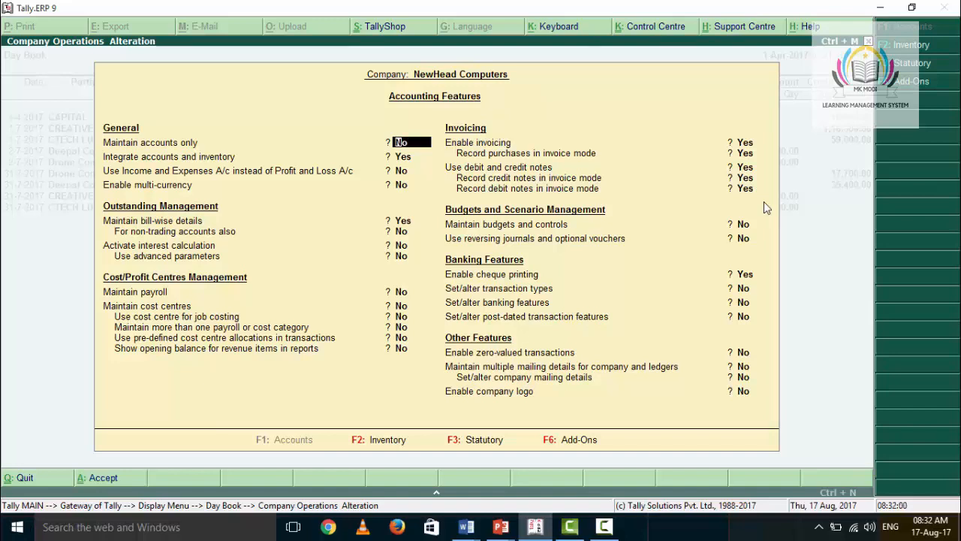
key("BackSpace")
key("Escape")
key("y")
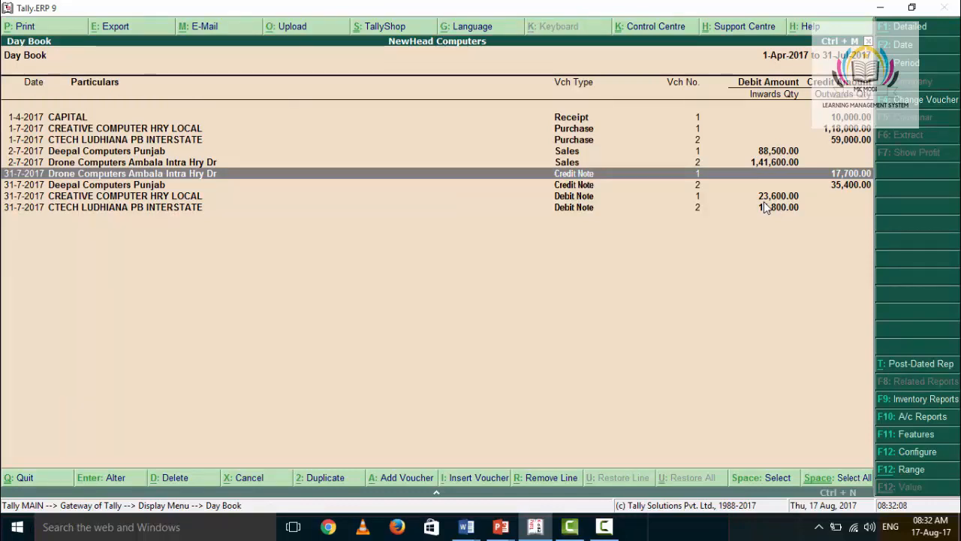
Step: Open the Drone Computers credit note from the Day Book, switch it to a debit note and back to a credit note
key("Return")
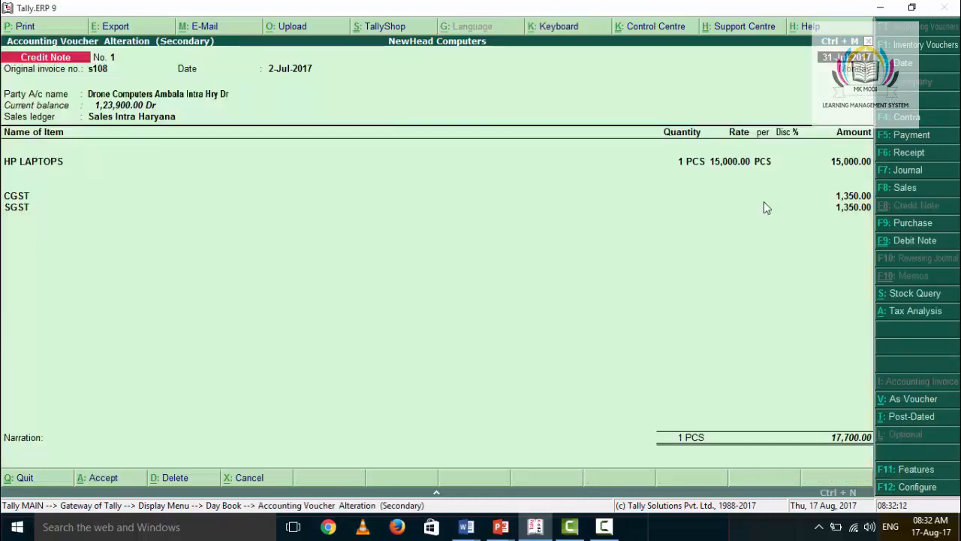
left_click(905, 244)
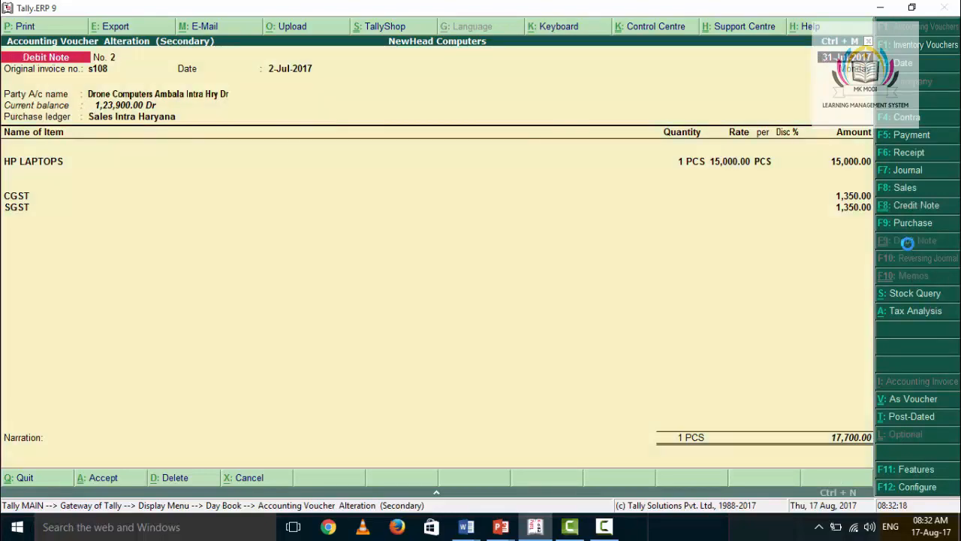
left_click(911, 205)
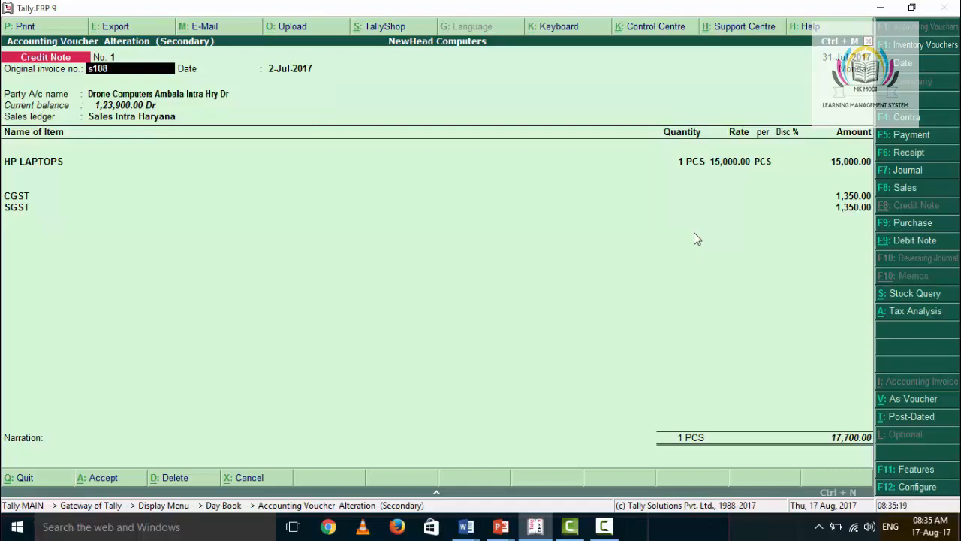
Step: Go through the credit note's original invoice number, date and party details, keeping Sales Intra Haryana as the sales ledger
key("Return")
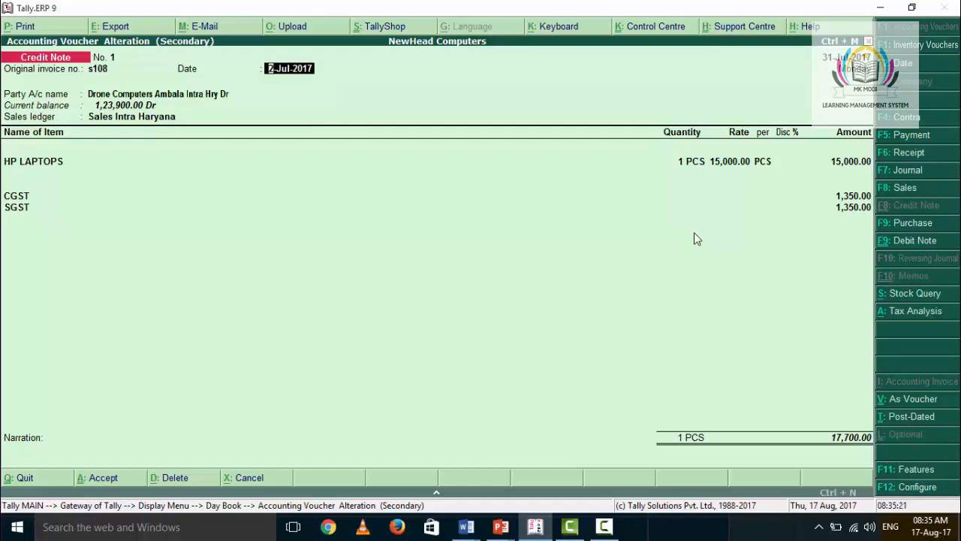
key("Return")
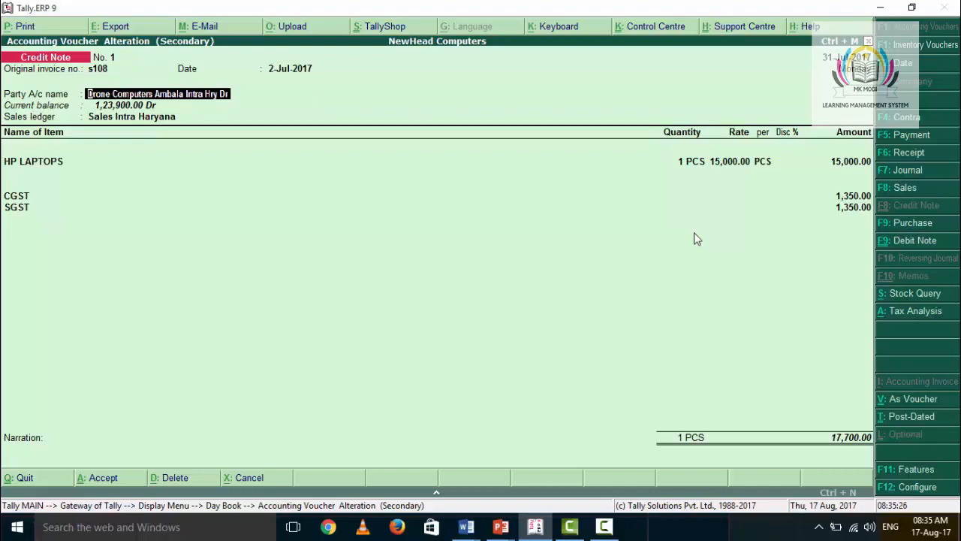
key("Return")
key("Return")
key("Return")
key("Return")
key("Return")
key("Return")
key("Return")
key("Return")
key("Return")
key("Return")
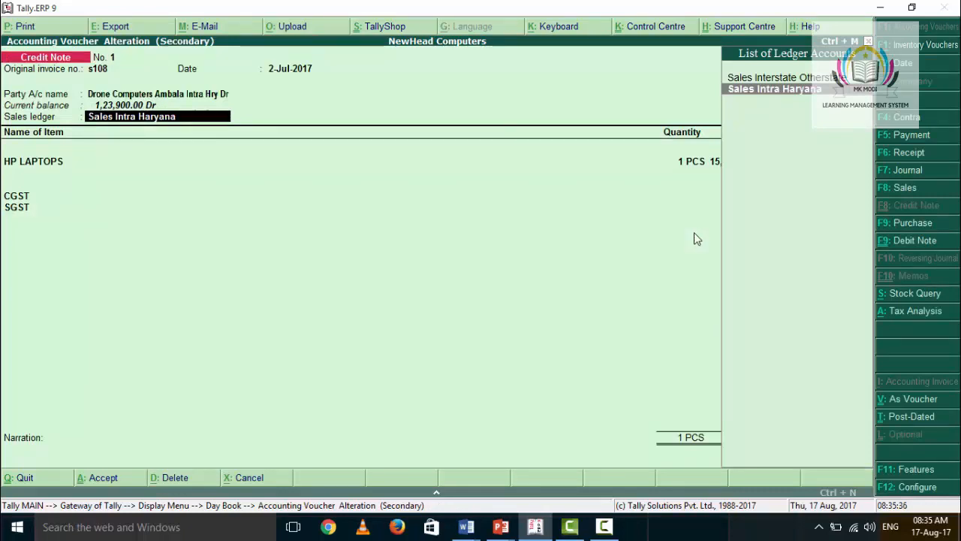
key("Return")
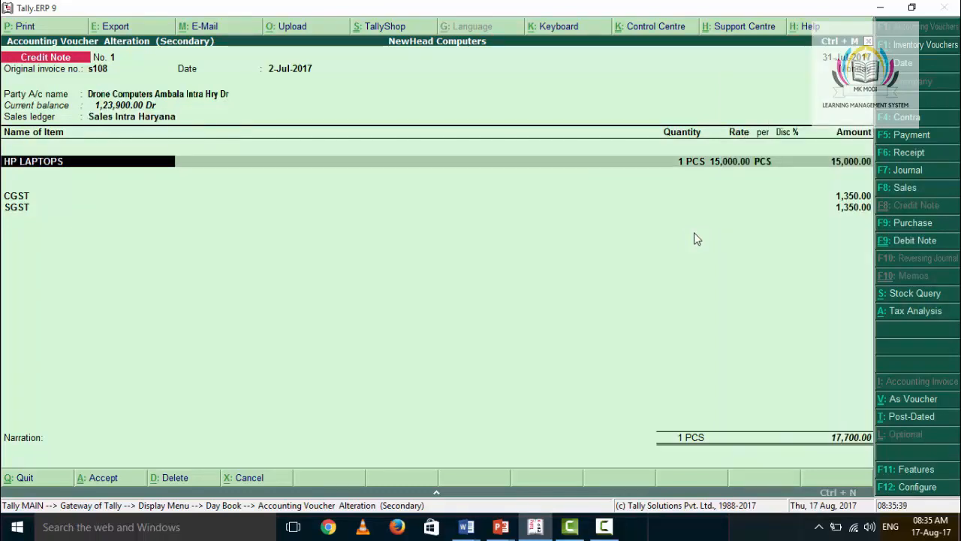
Step: Confirm the credit note's HP LAPTOPS line with 1 PCS at a rate of 15,000.00 and no discount
key("Return")
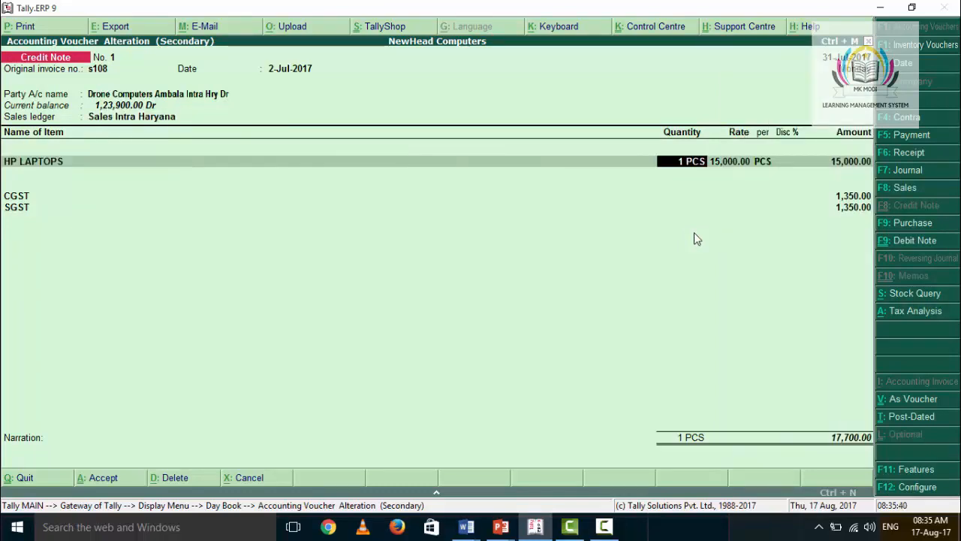
key("Return")
key("Return")
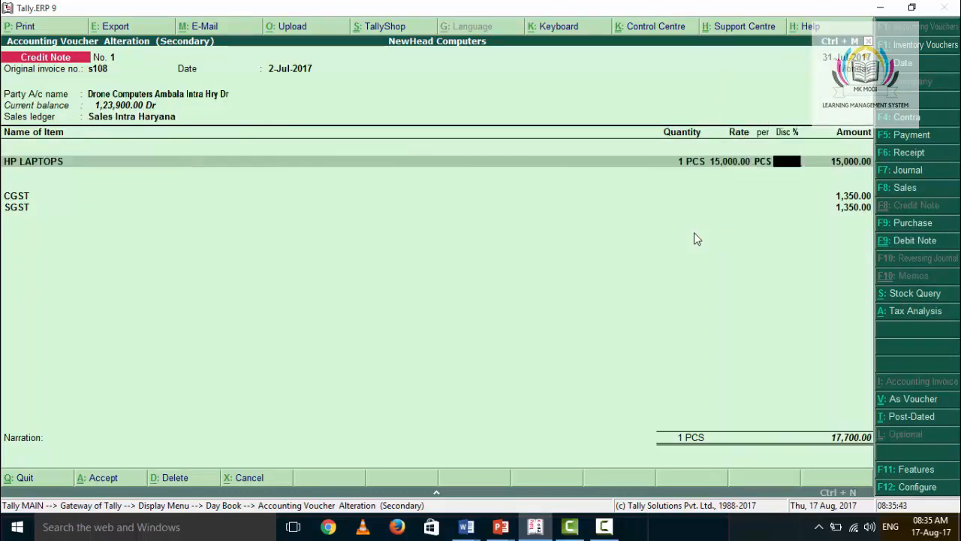
key("Return")
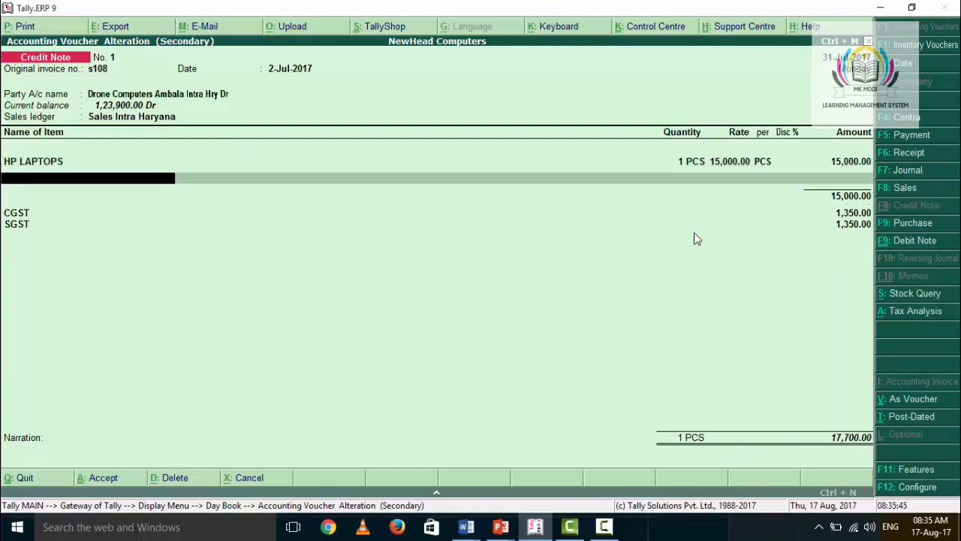
key("Return")
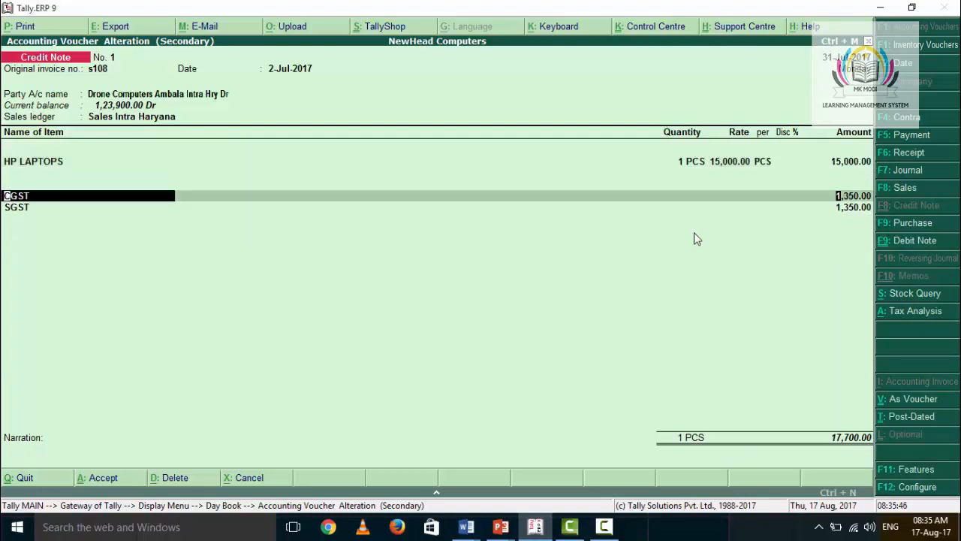
Step: Keep the CGST and SGST lines of 1,350.00 each, leave the narration empty and accept the Drone Computers credit note
key("Return")
key("Return")
key("Return")
key("Return")
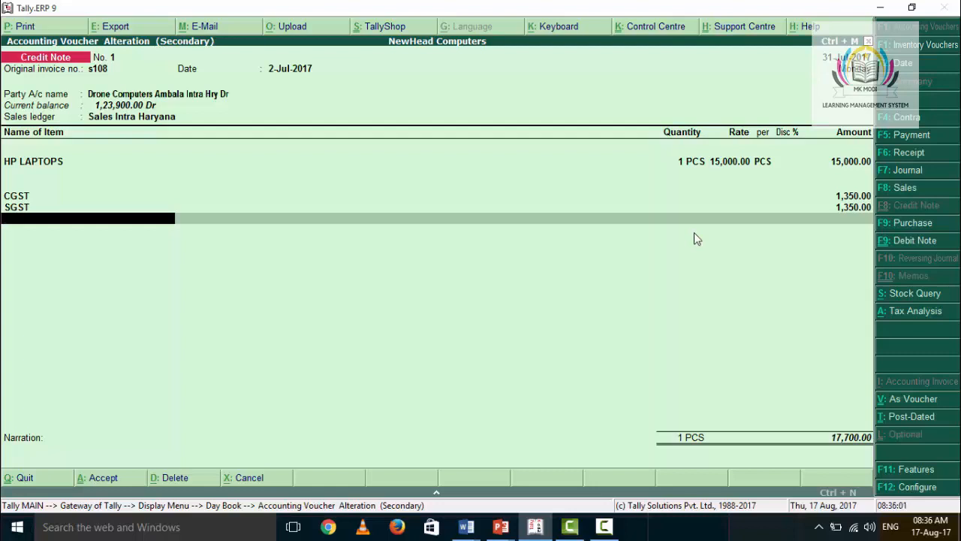
key("Return")
key("Return")
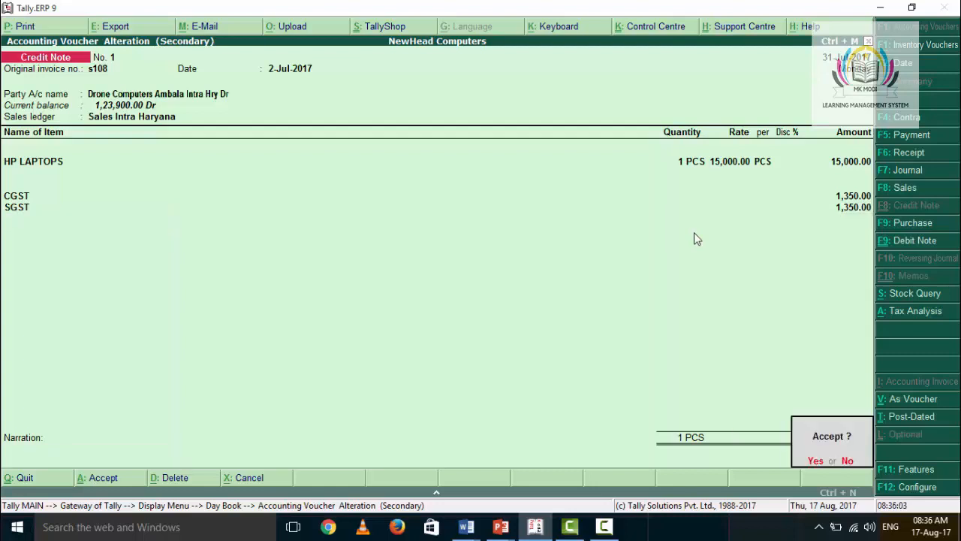
key("Return")
Step: Open the Deepal Computers Punjab credit note and go through its original invoice details and party details
key("Down")
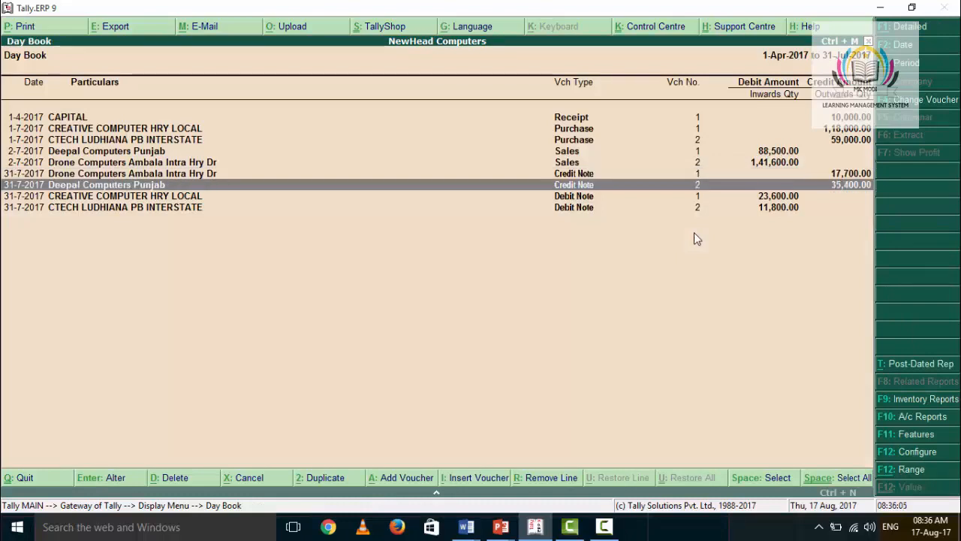
key("Return")
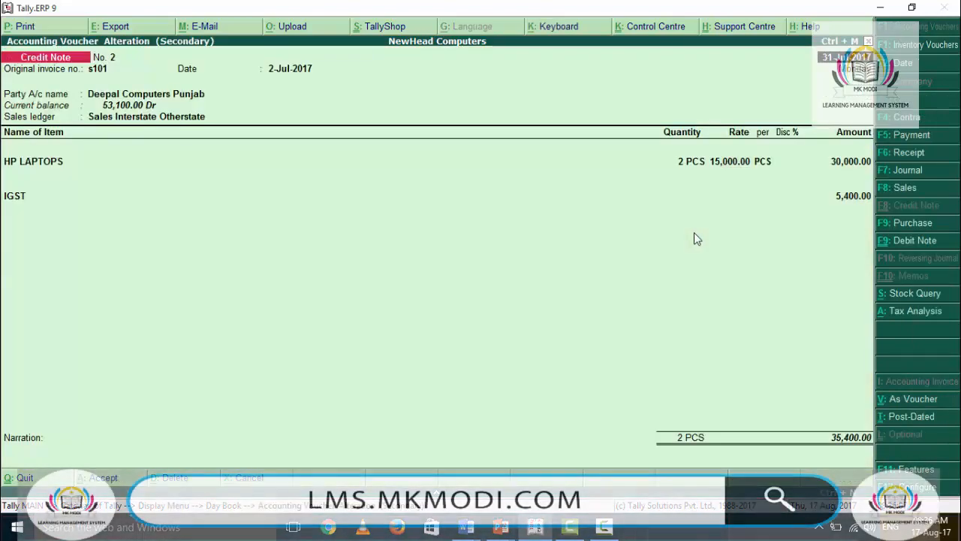
key("Return")
key("Return")
key("Return")
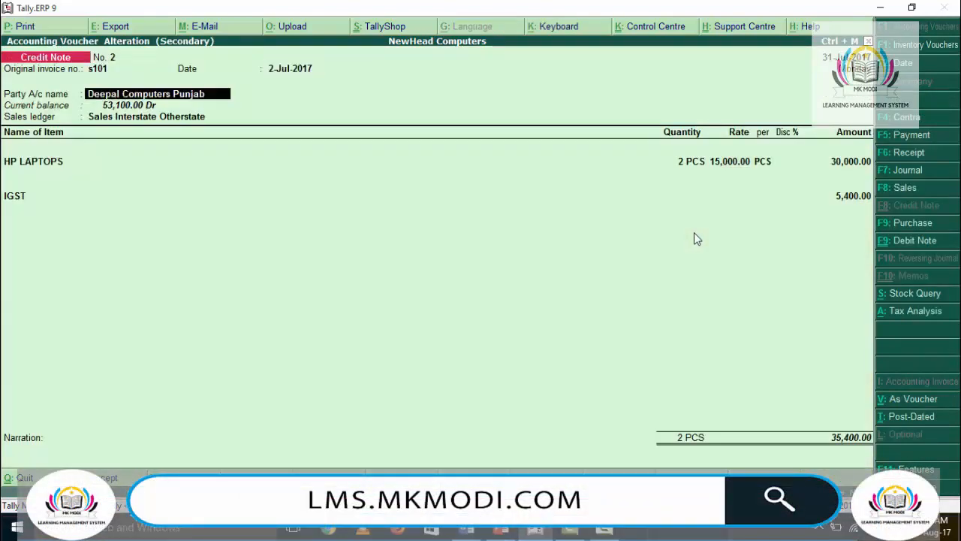
key("Return")
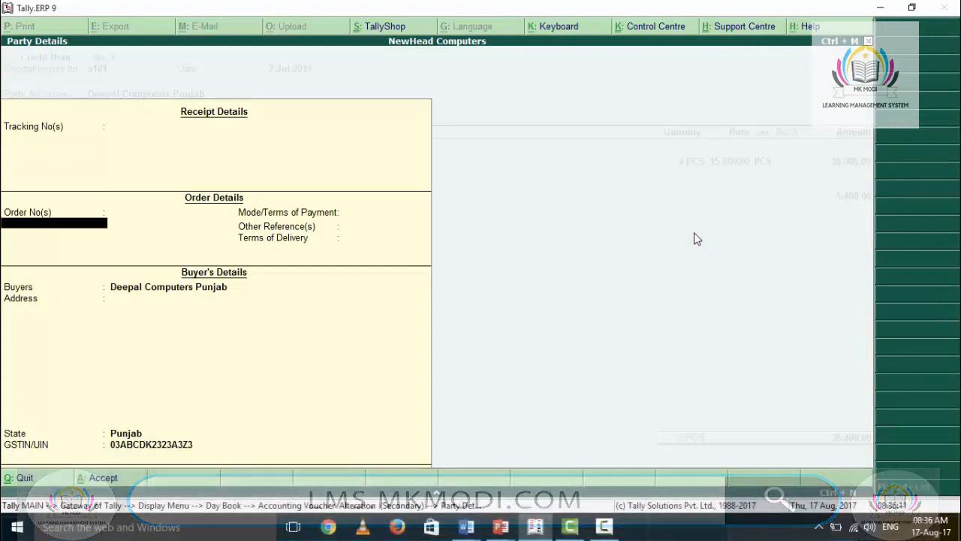
key("Return")
key("Return")
key("Return")
key("Return")
key("Return")
key("Return")
key("Return")
key("Return")
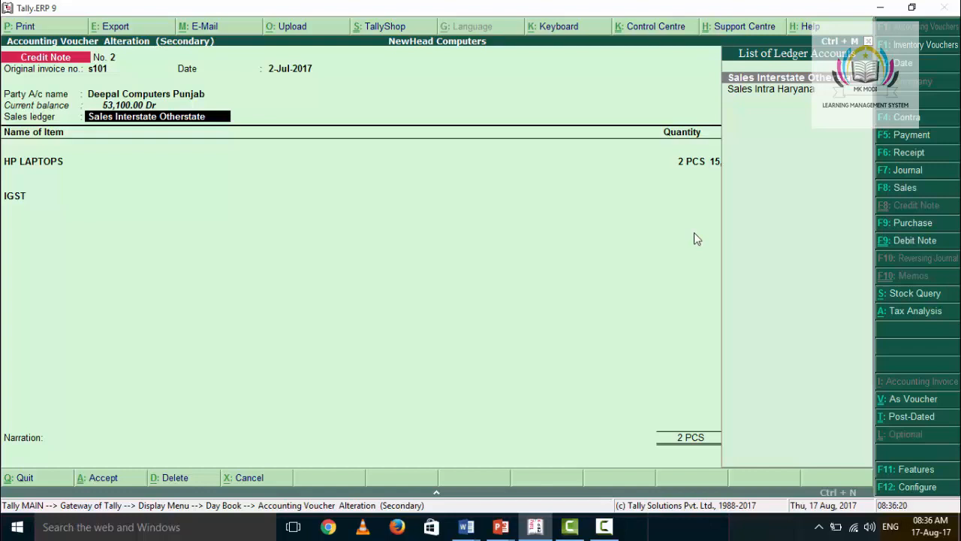
Step: Confirm Sales Interstate Otherstate, 2 PCS of HP LAPTOPS at 15,000.00 and IGST of 5,400.00, and accept the credit note
key("Return")
key("Return")
key("Return")
key("Return")
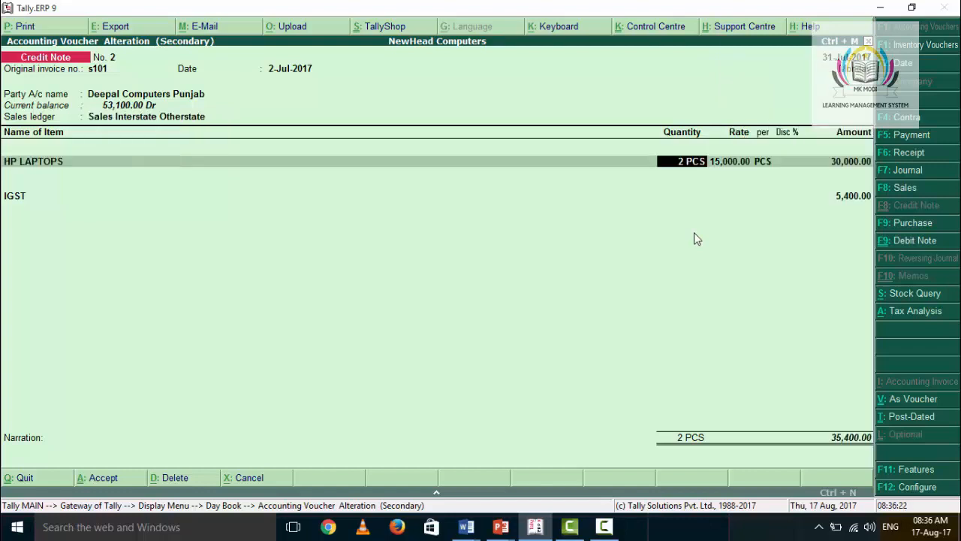
key("Return")
key("Return")
key("Return")
key("Return")
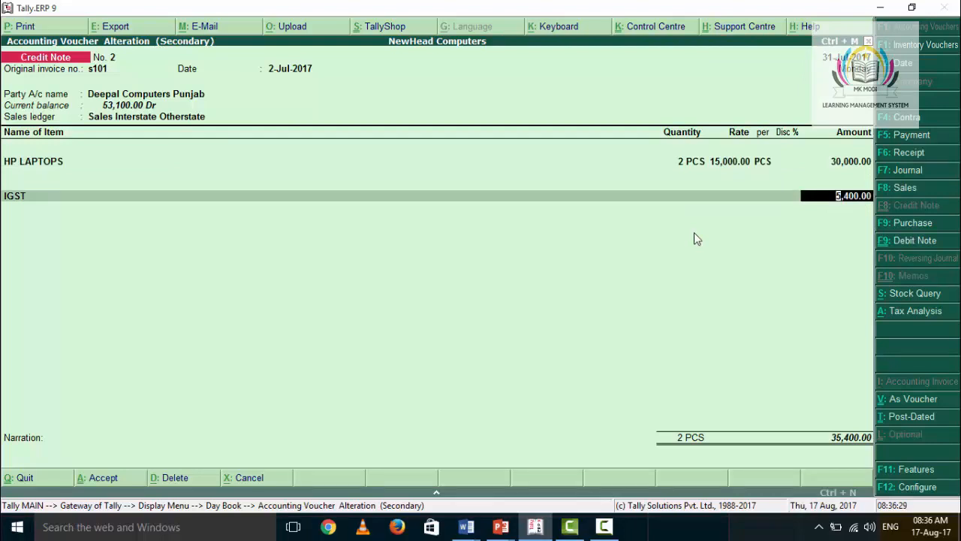
key("Return")
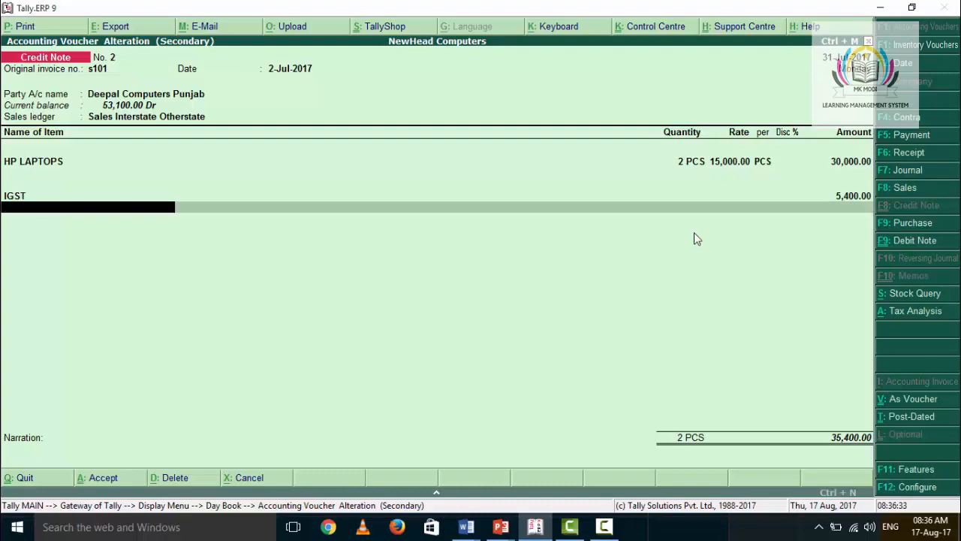
key("Return")
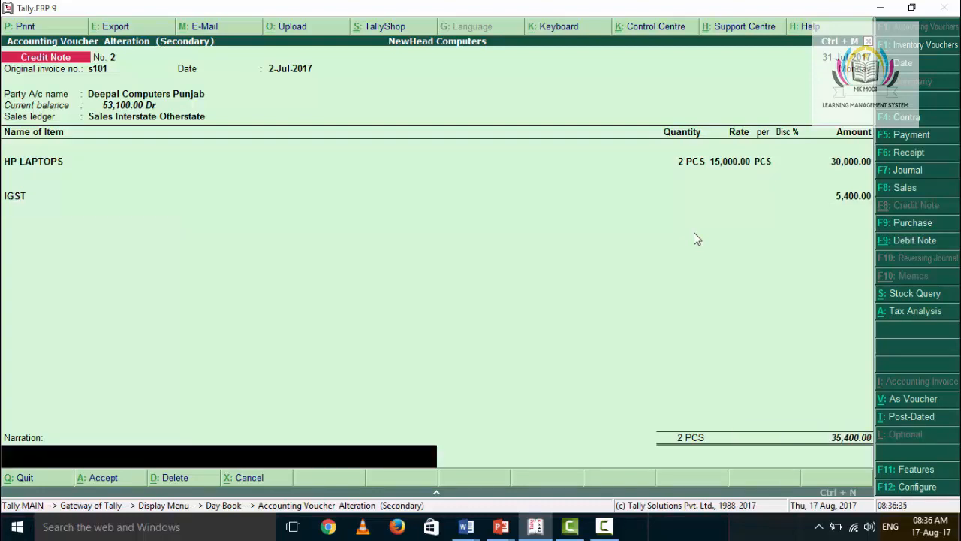
key("ctrl+a")
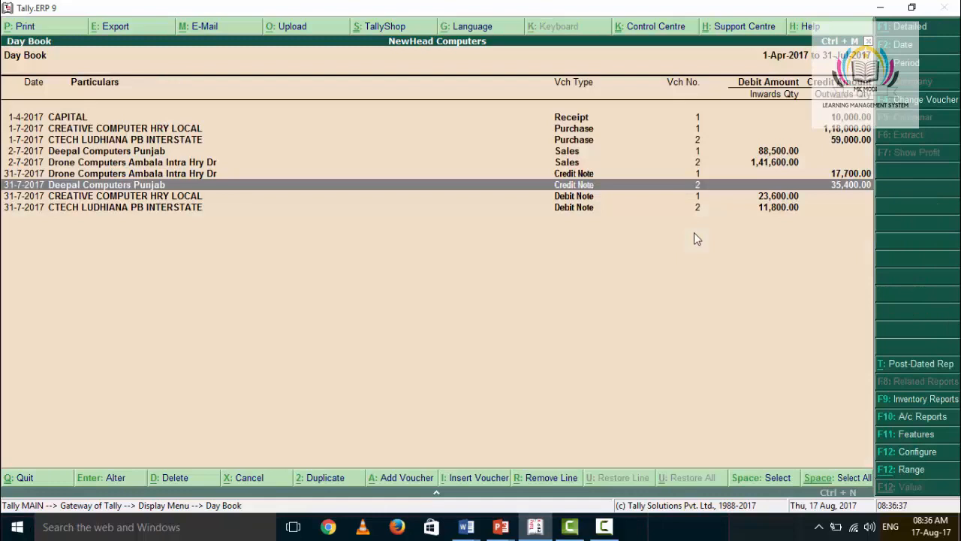
key("Down")
key("Up")
key("Down")
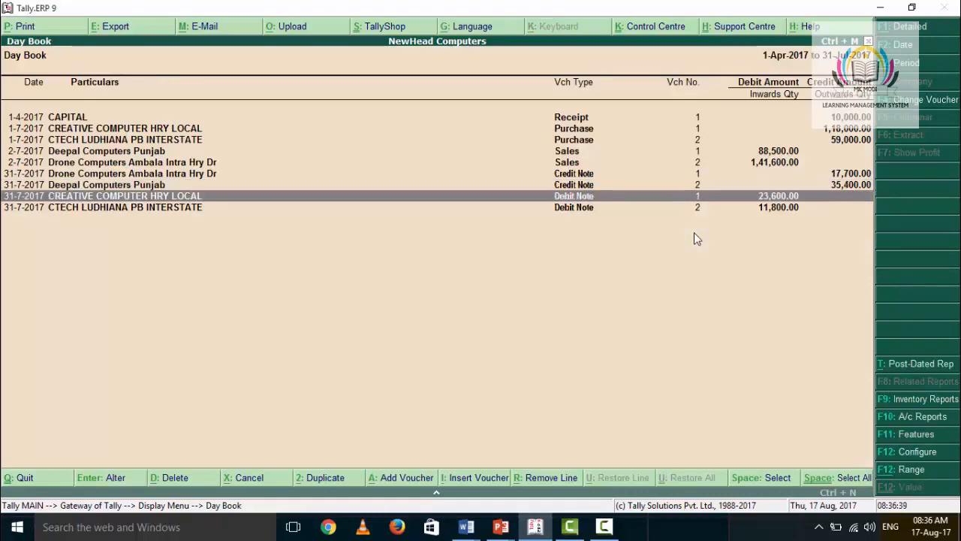
key("Up")
key("Up")
key("Down")
key("Up")
key("Down")
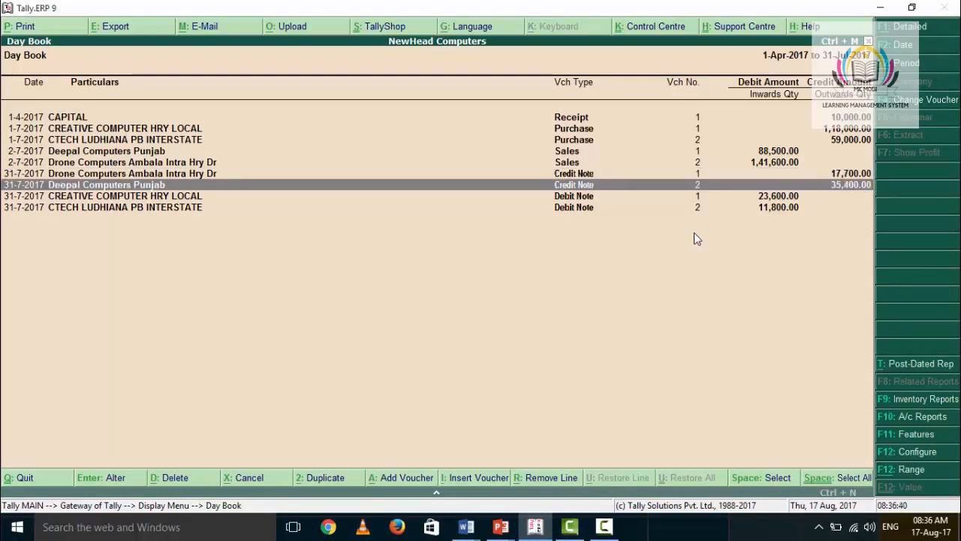
key("Up")
key("Down")
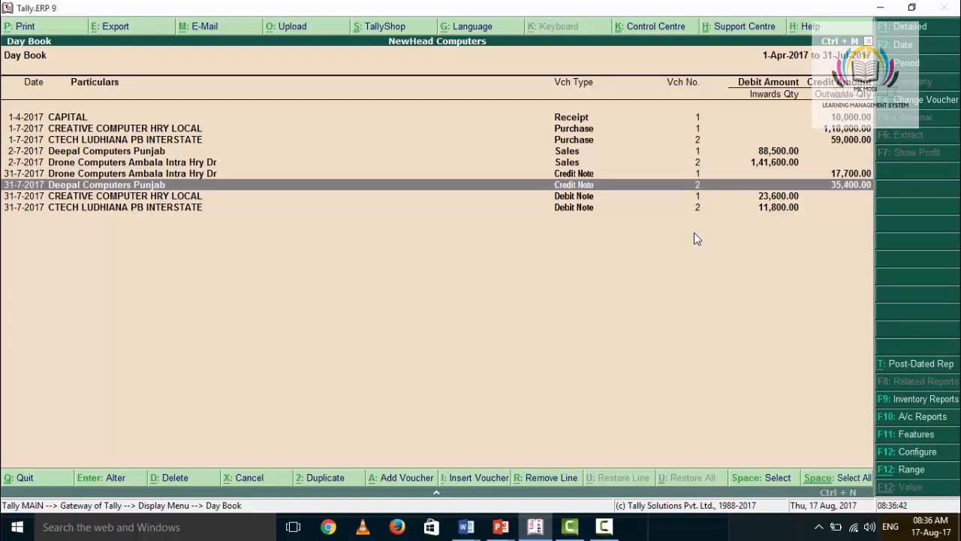
Step: Leave the Day Book and display the GSTR-1 report from the GST statutory reports
key("Escape")
key("Escape")
key("Down")
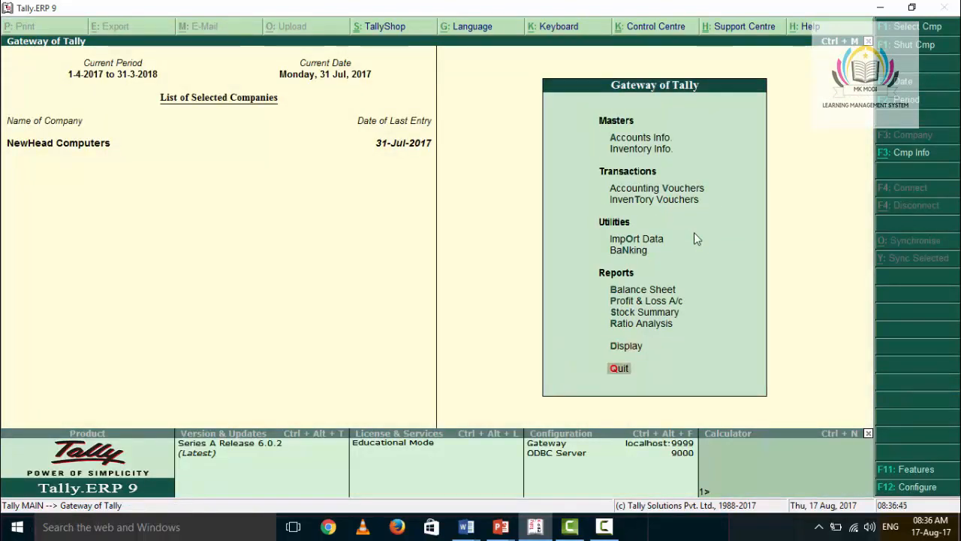
key("Up")
key("Return")
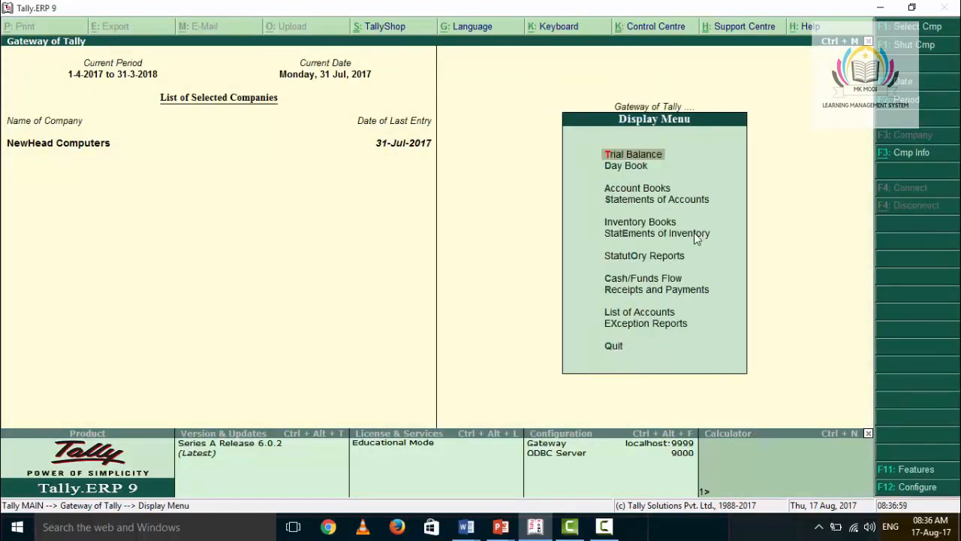
key("Down")
key("Down")
key("Down")
key("Down")
key("Down")
key("Down")
key("Return")
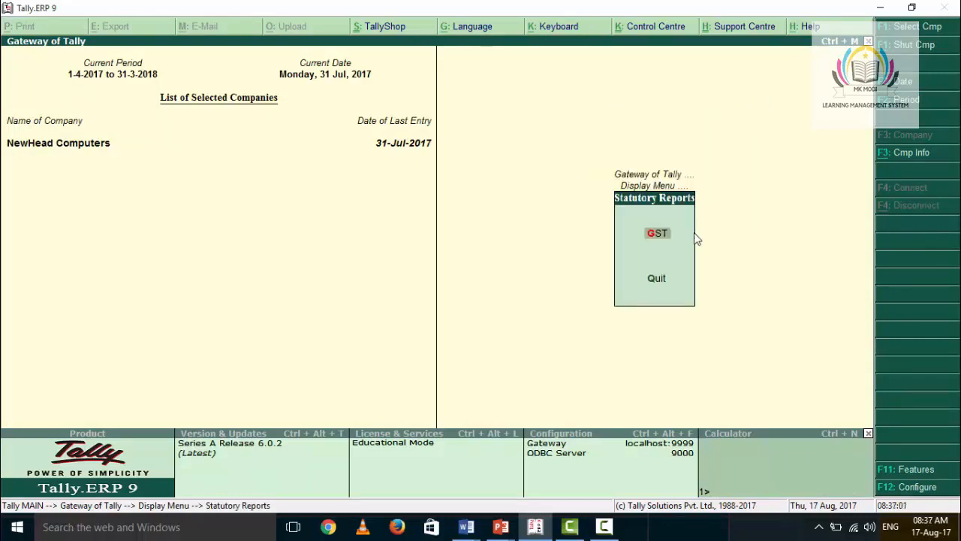
key("Return")
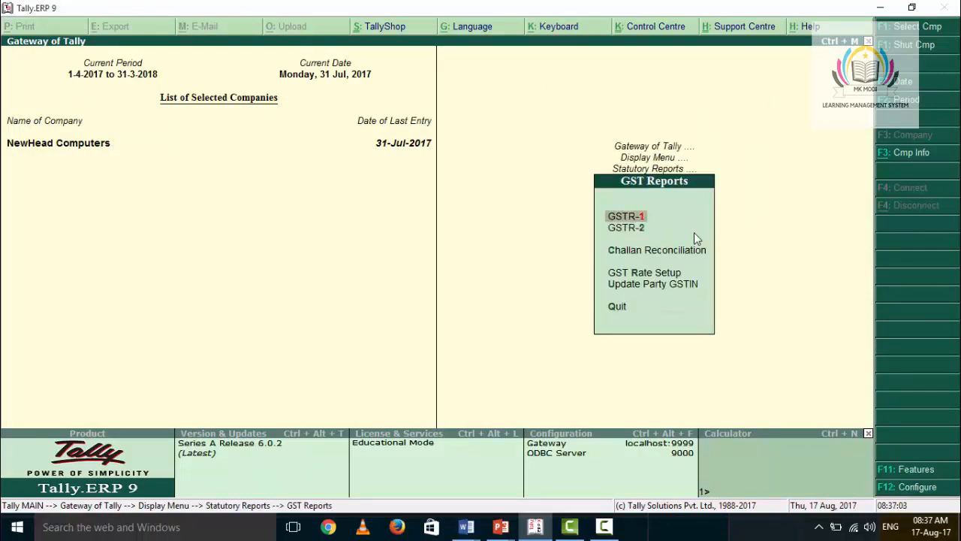
key("Return")
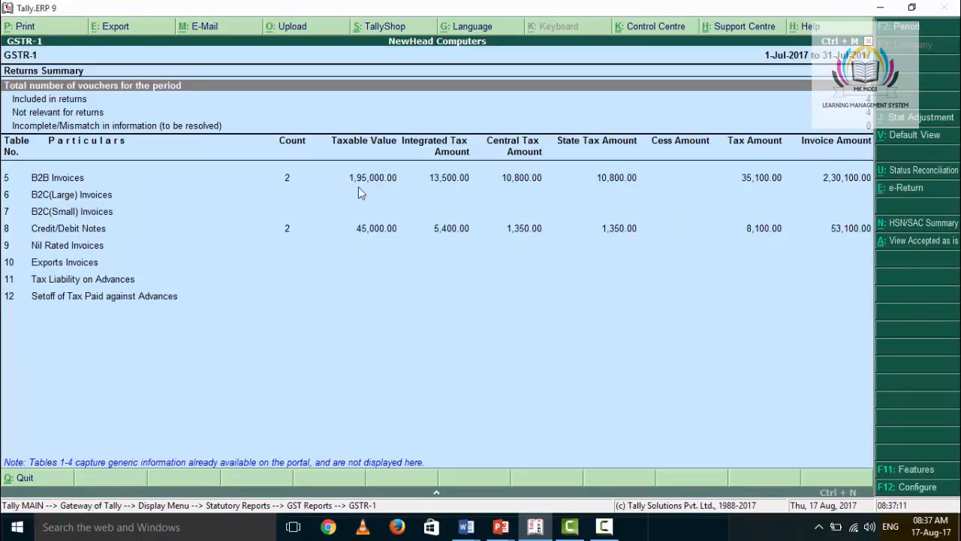
Step: Open the voucher register behind the B2B Invoices row of GSTR-1
left_click(395, 182)
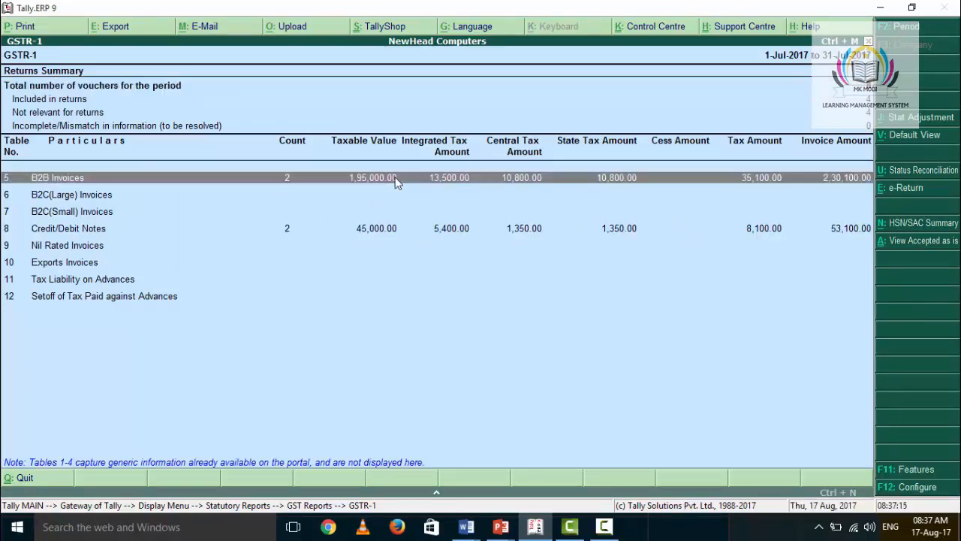
key("Return")
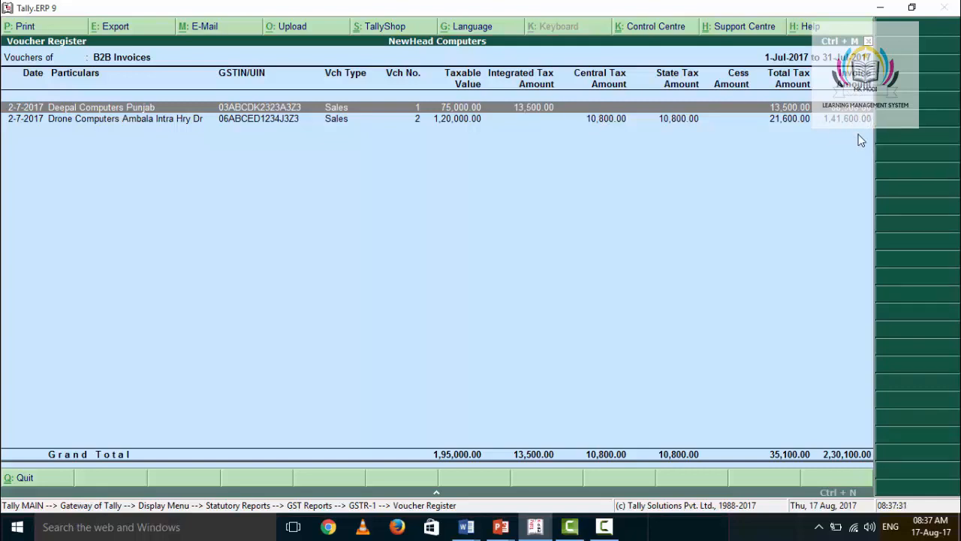
Step: Return to the GSTR-1 summary, select the Credit/Debit Notes row and switch the report to the default view
key("Escape")
key("Down")
key("Down")
key("Down")
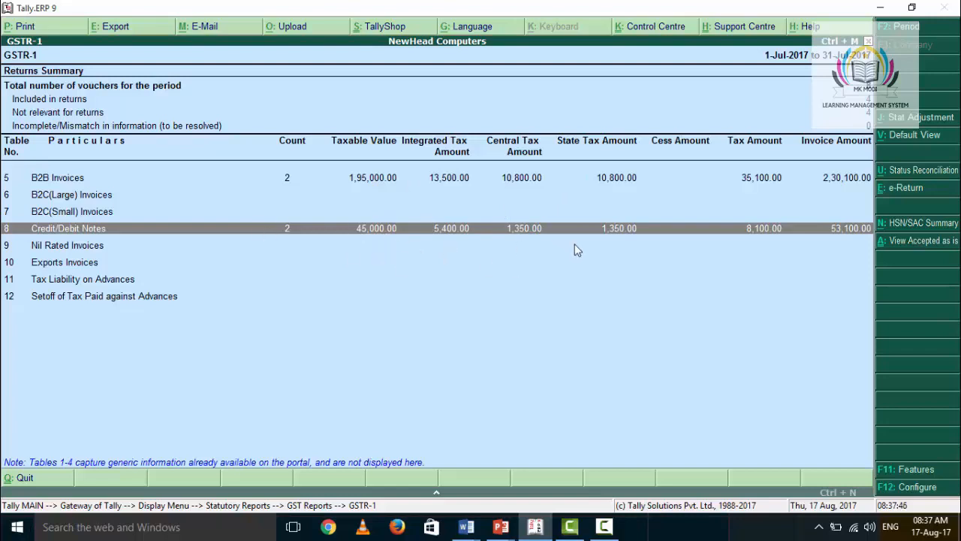
left_click(912, 136)
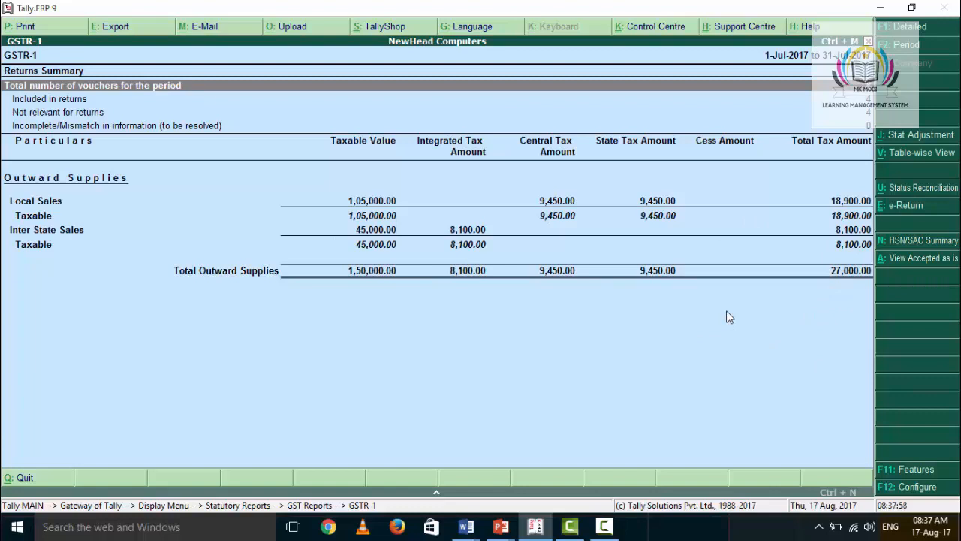
Step: Leave GSTR-1 and open the Day Book, selecting the CREATIVE COMPUTER HRY LOCAL debit note
key("Escape")
key("Escape")
key("Escape")
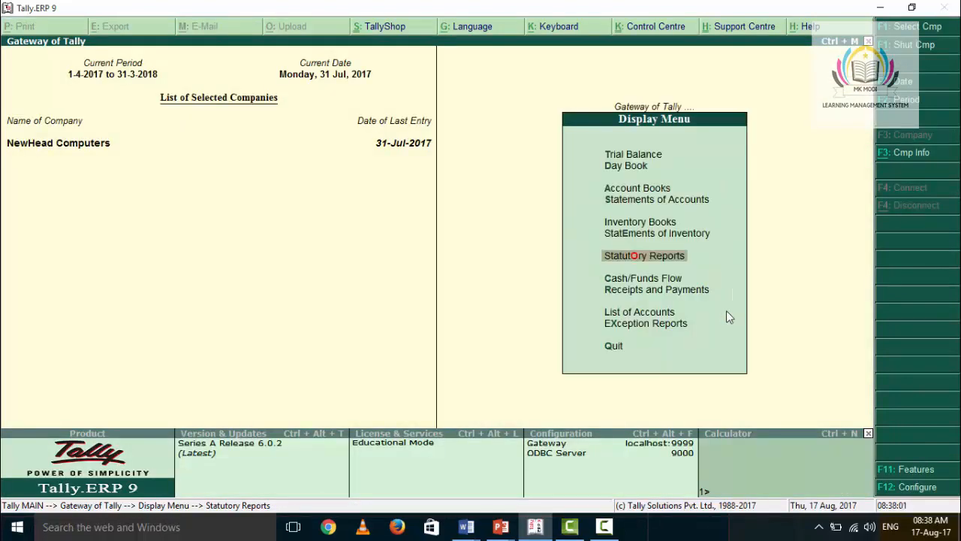
key("Escape")
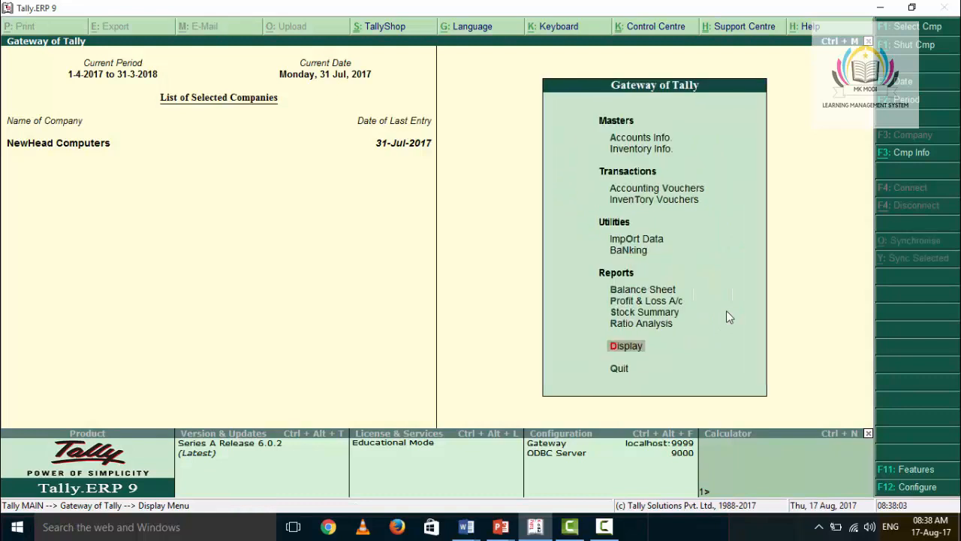
key("Return")
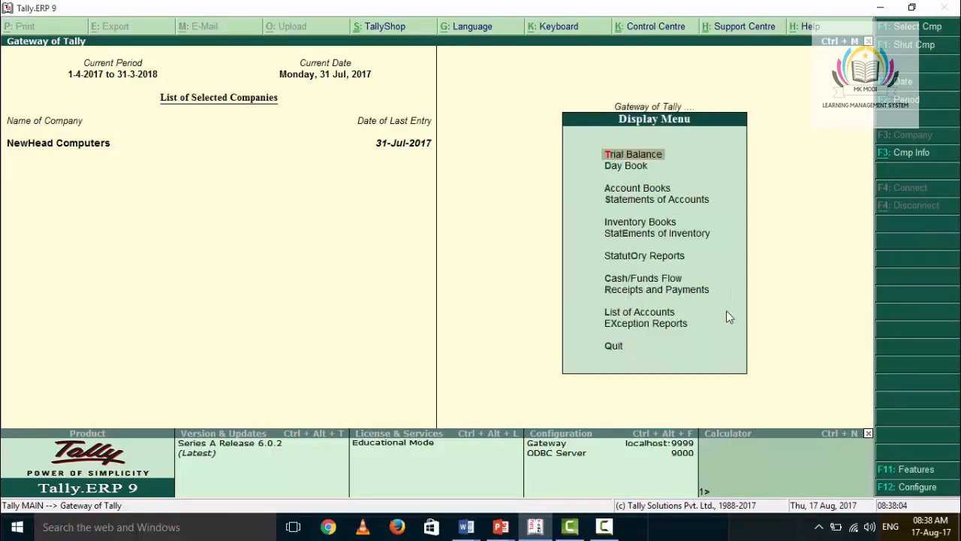
key("Down")
key("Return")
key("Down")
key("Down")
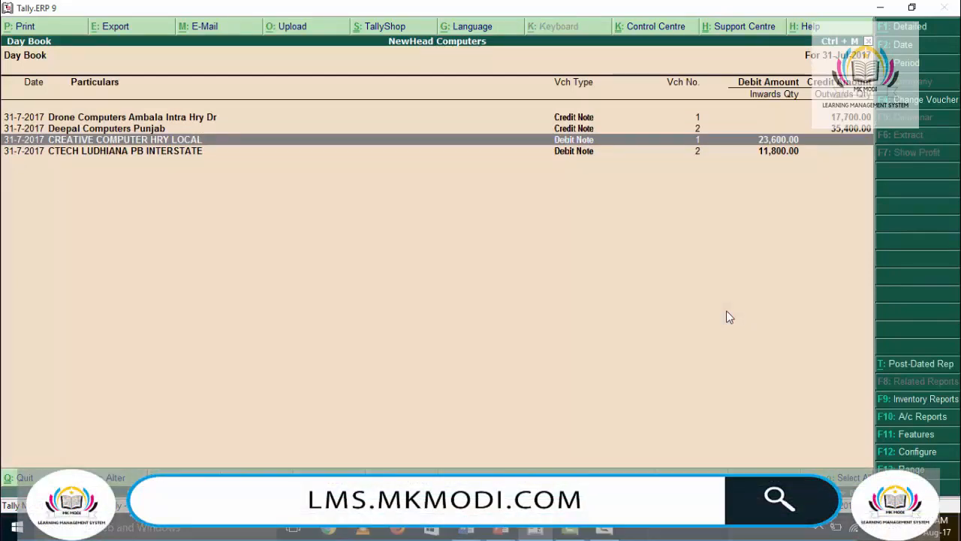
Step: Set the Day Book period from 1-4-2017 to 31-7-2017
key("alt+F2")
type("1")
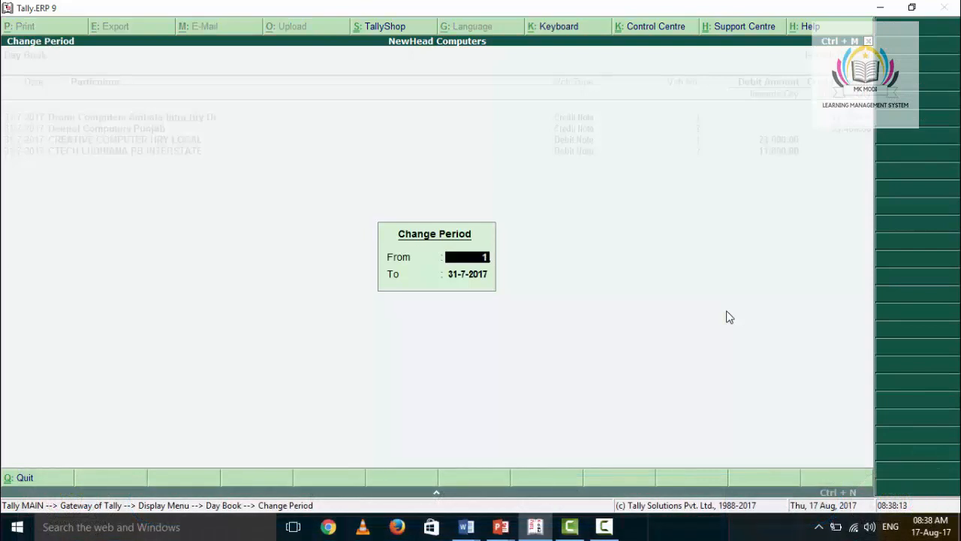
type("-4")
key("Return")
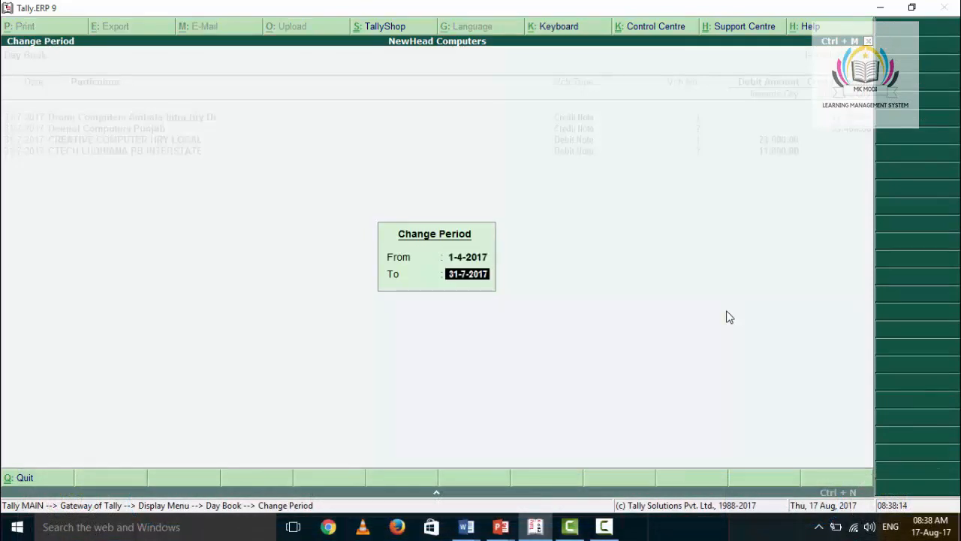
key("Return")
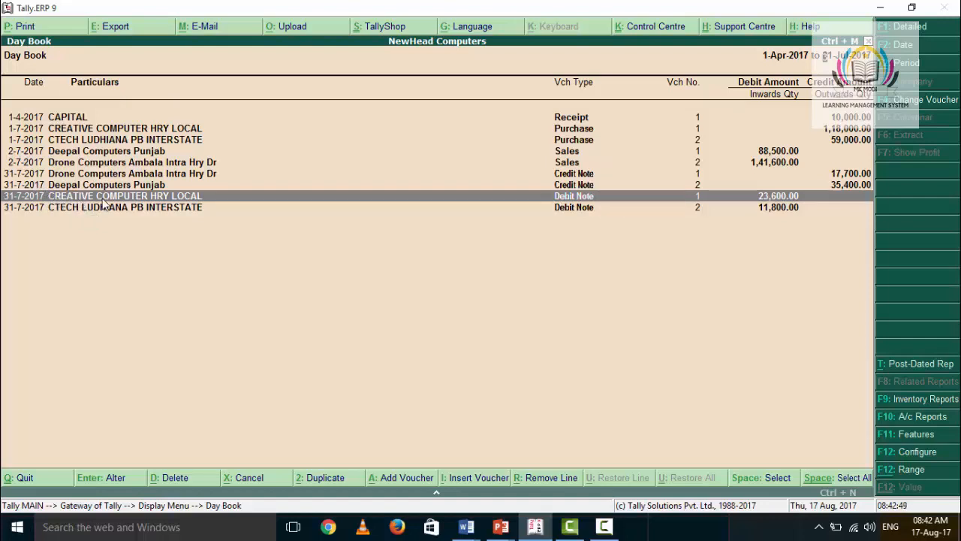
Step: Open the CREATIVE COMPUTER HRY LOCAL debit note and go through its original invoice details and party details
key("Return")
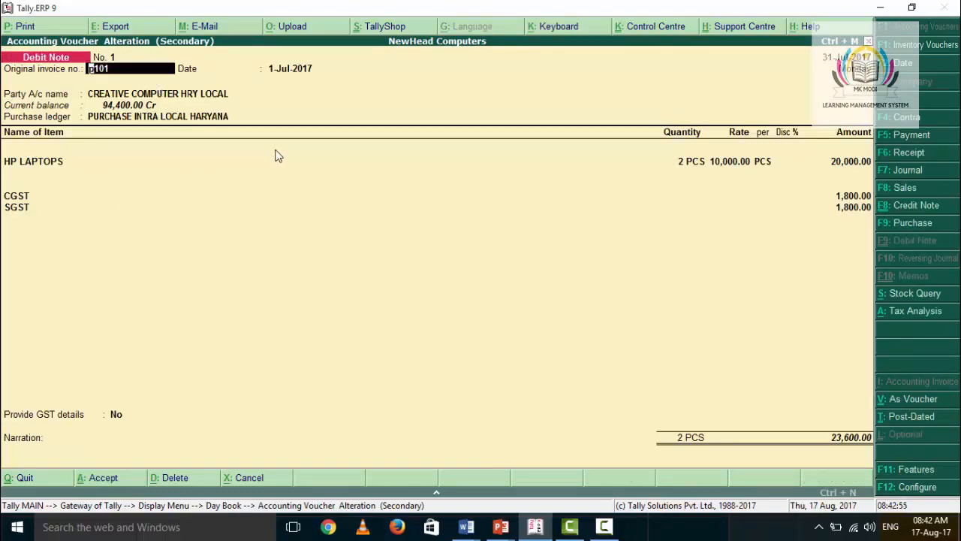
key("Return")
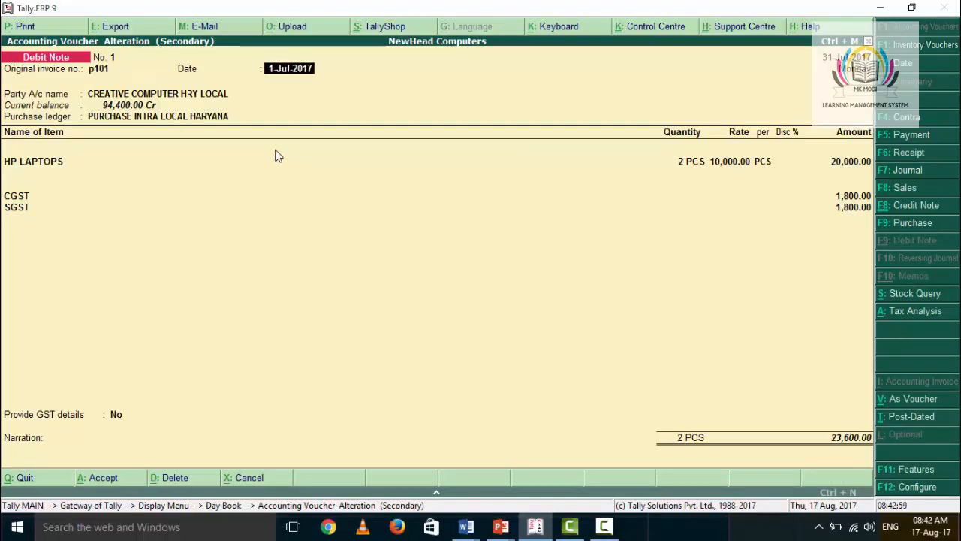
key("Return")
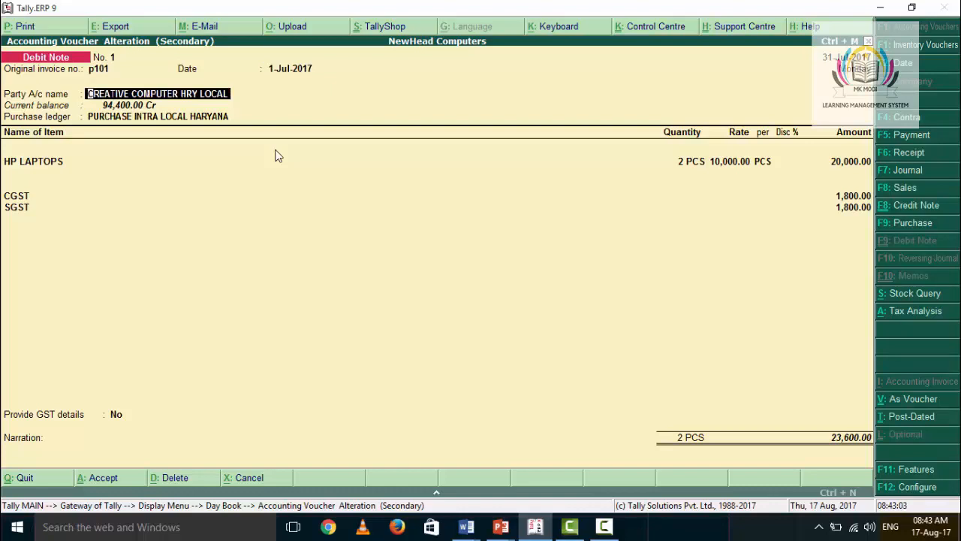
key("Return")
key("Return")
key("Return")
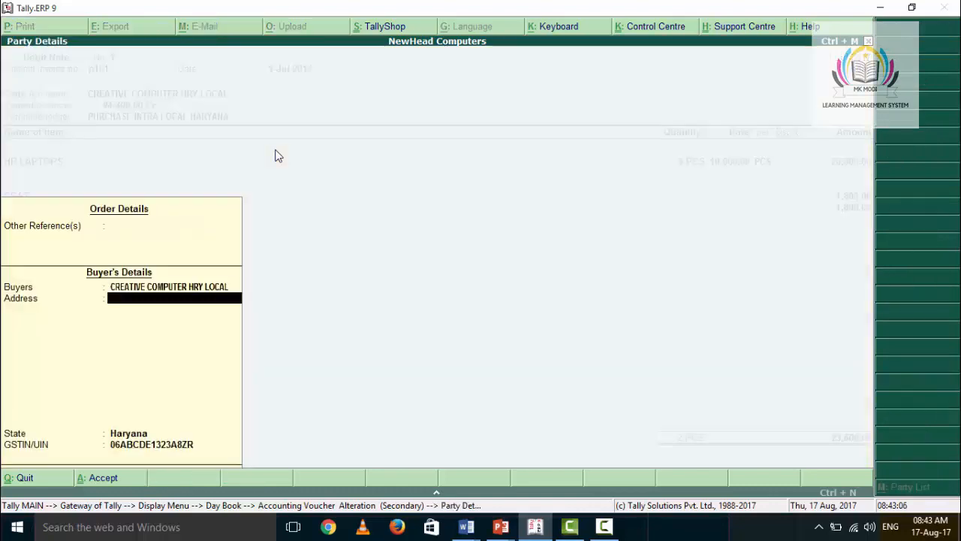
key("Return")
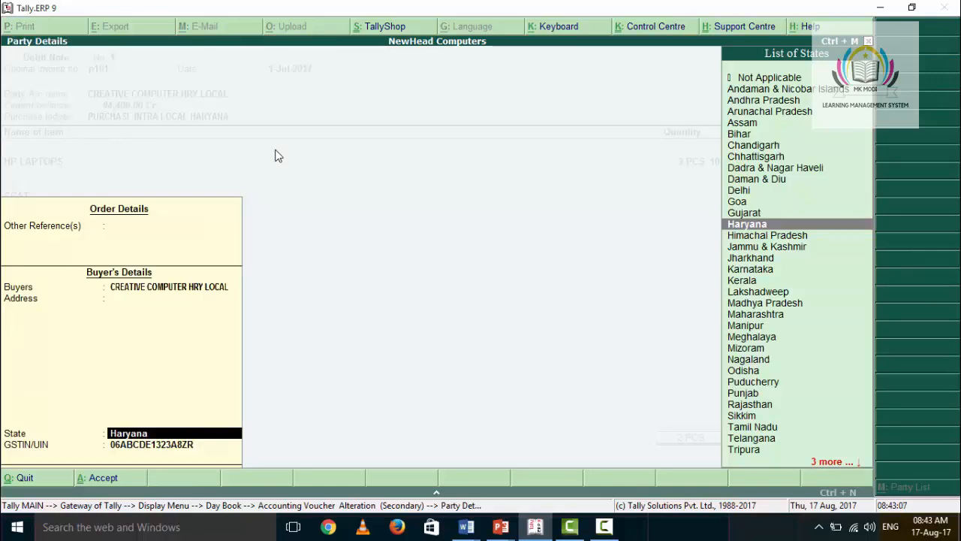
key("Return")
key("Return")
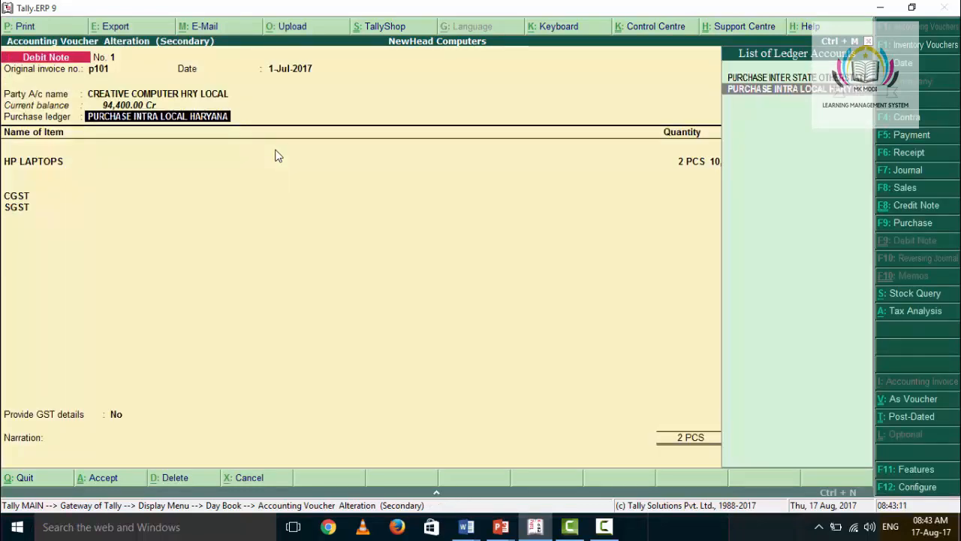
Step: Confirm the purchase ledger PURCHASE INTRA LOCAL HARYANA and the item line of 2 PCS of HP LAPTOPS at 10,000.00
key("Return")
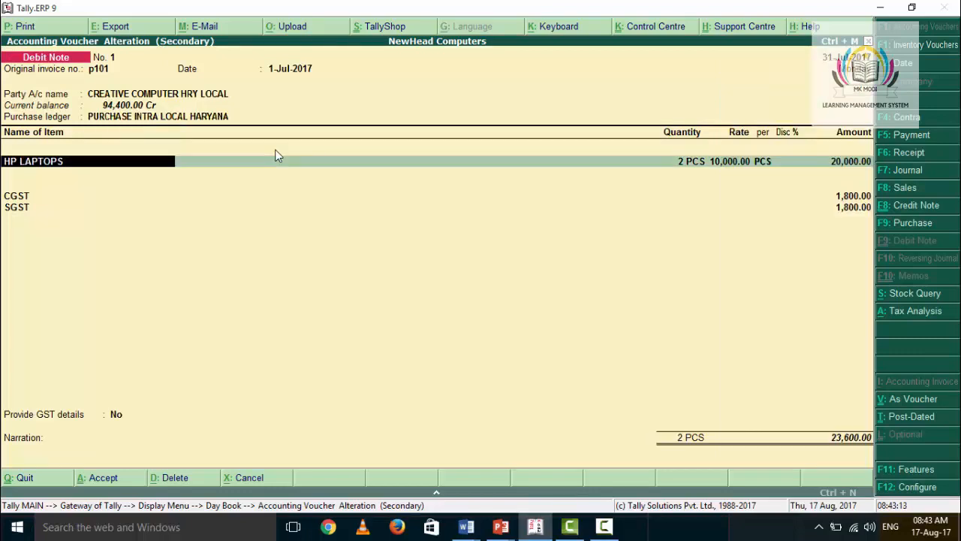
key("Return")
key("Return")
key("Return")
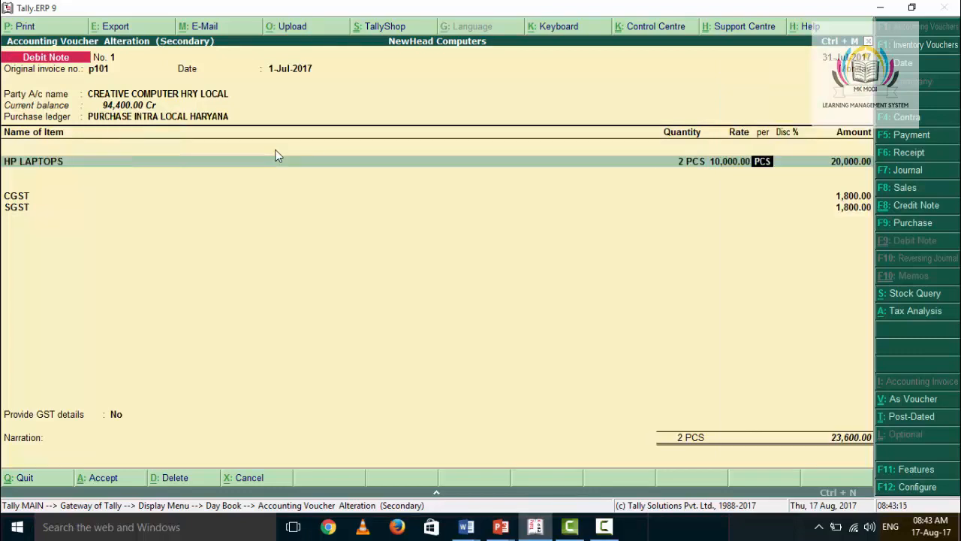
key("Return")
key("Return")
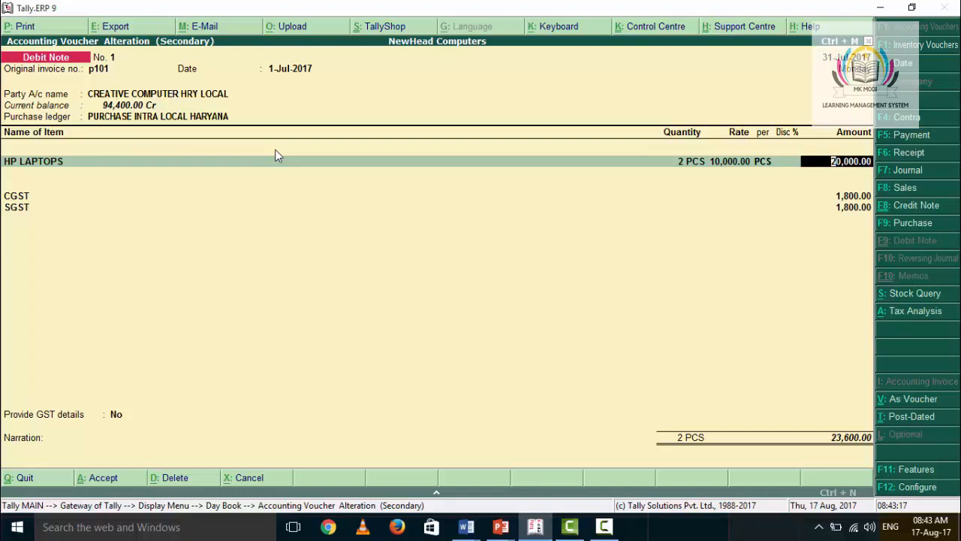
key("Return")
Step: Confirm CGST and SGST of 1,800.00 each, keep Provide GST details at No and accept the debit note
key("Return")
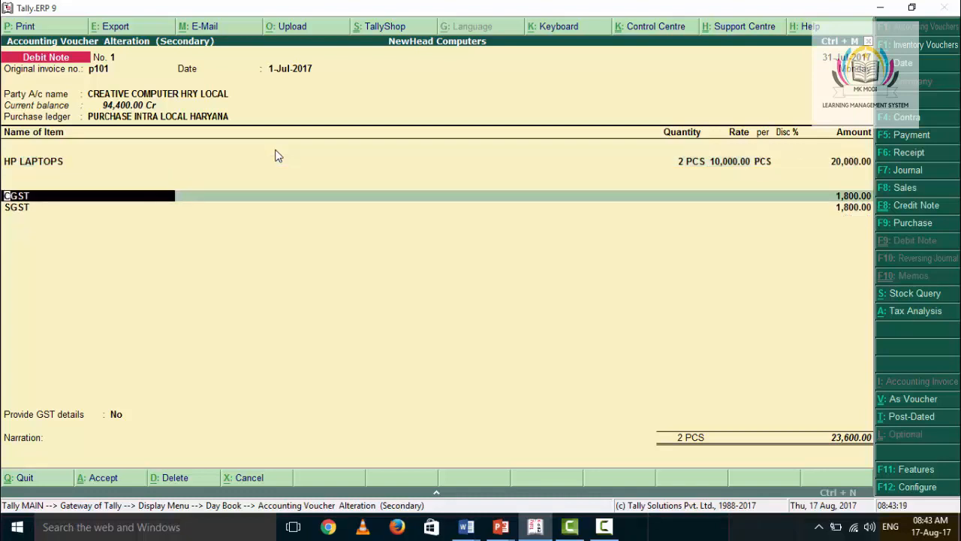
key("Return")
key("Return")
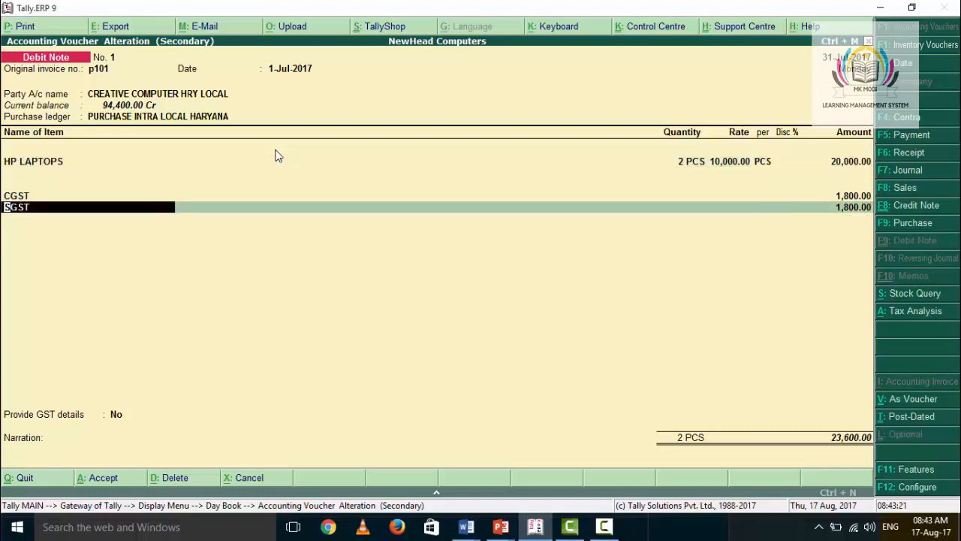
key("Return")
key("Return")
key("Return")
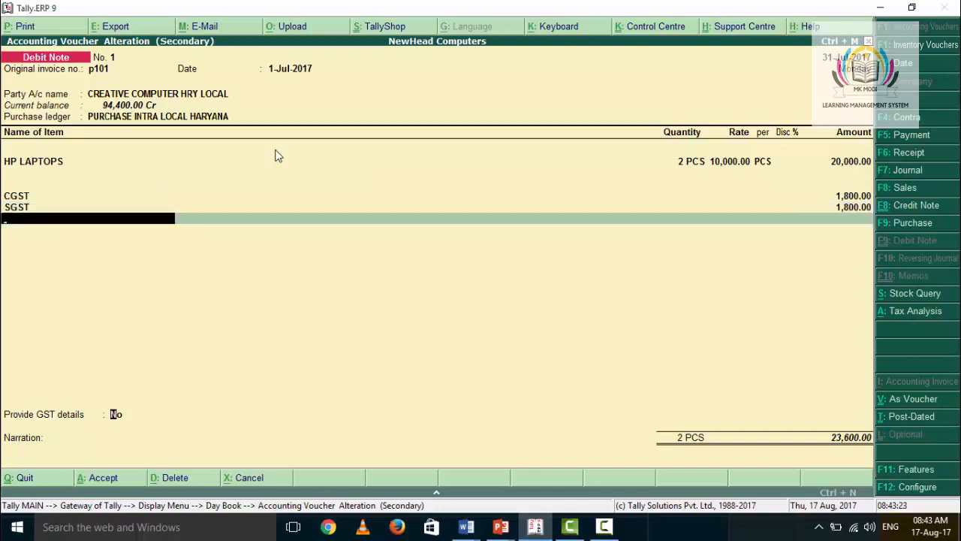
key("Return")
key("Return")
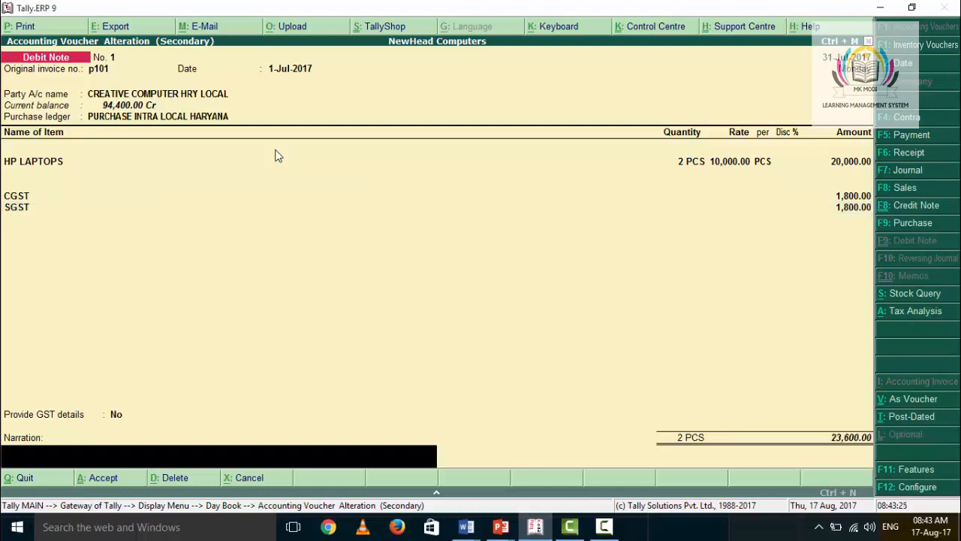
key("Return")
key("Return")
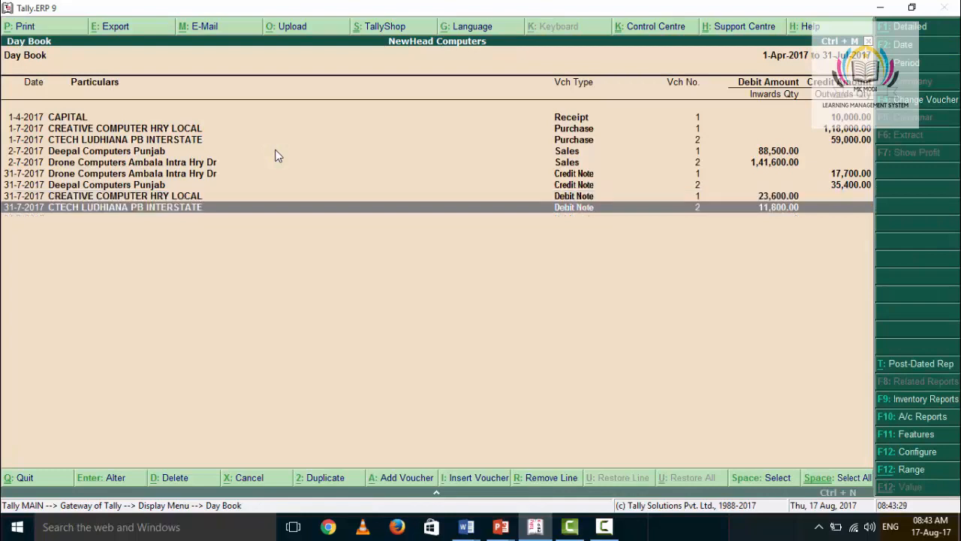
Step: Open the CTECH LUDHIANA PB INTERSTATE debit note and go through its original invoice details and party details
key("Return")
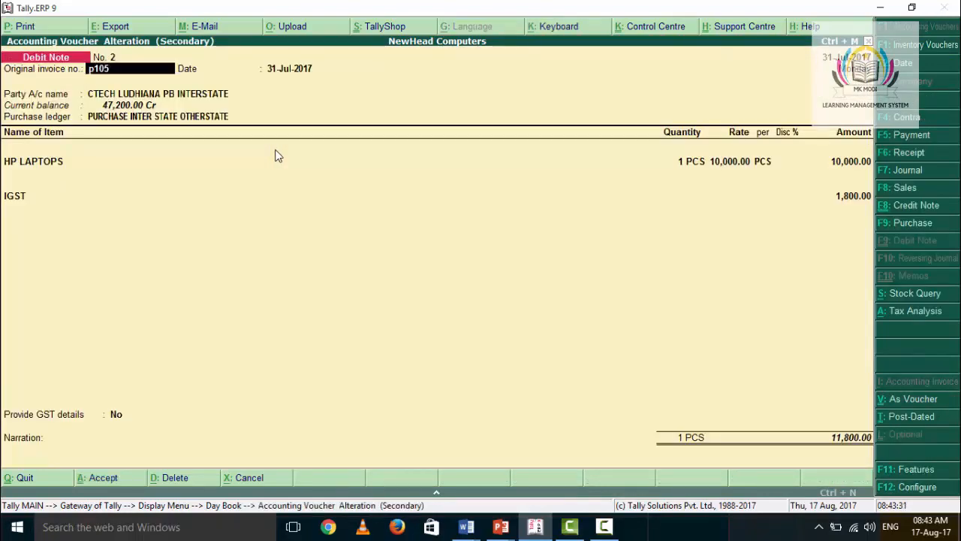
key("Return")
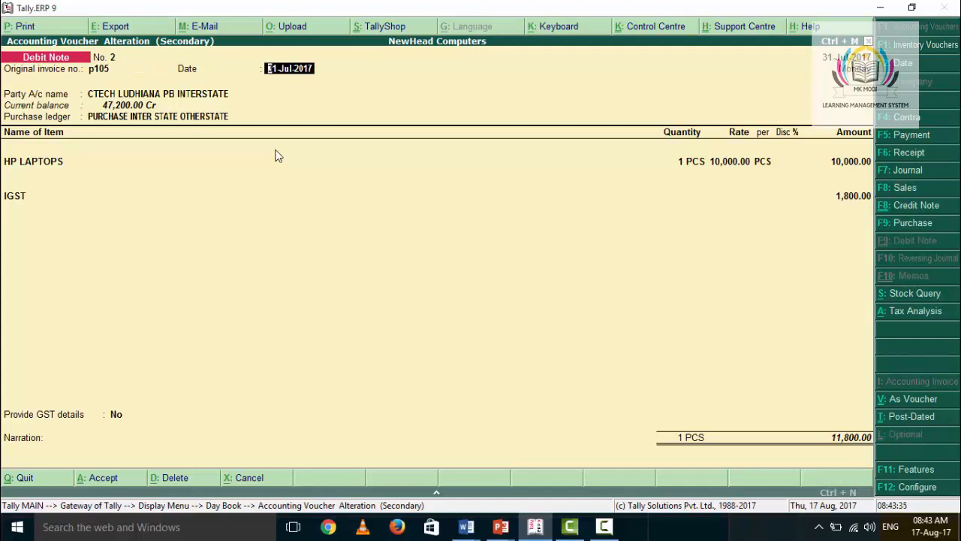
key("Return")
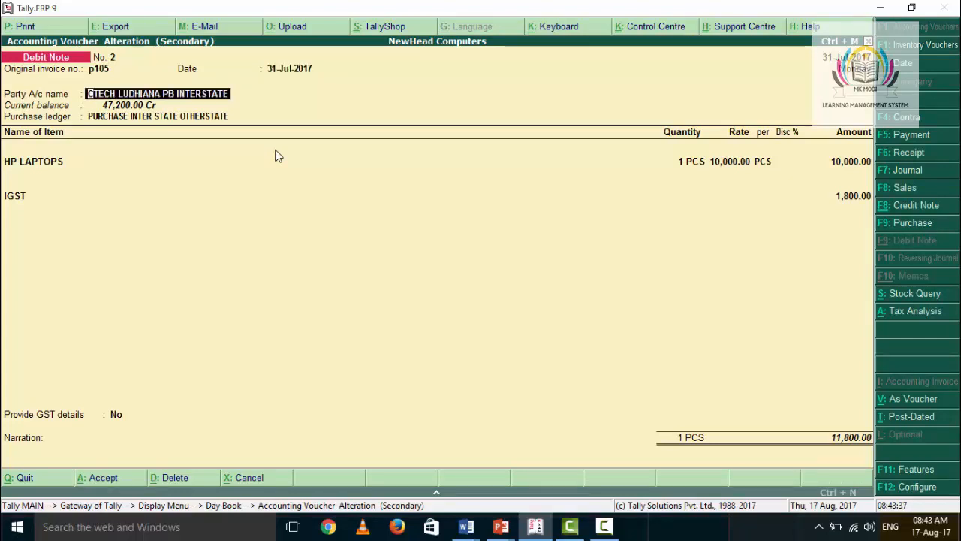
key("Return")
key("Return")
key("Return")
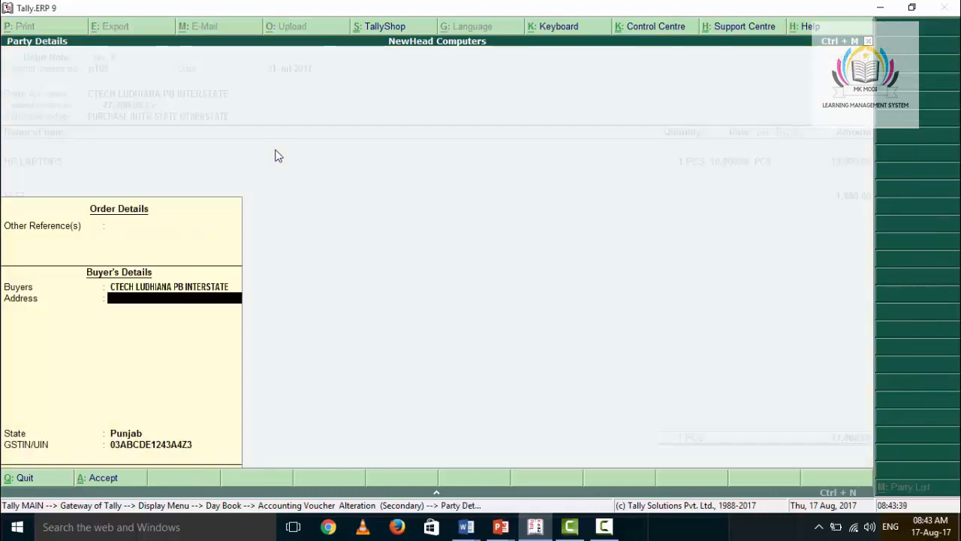
key("Return")
key("Return")
key("Return")
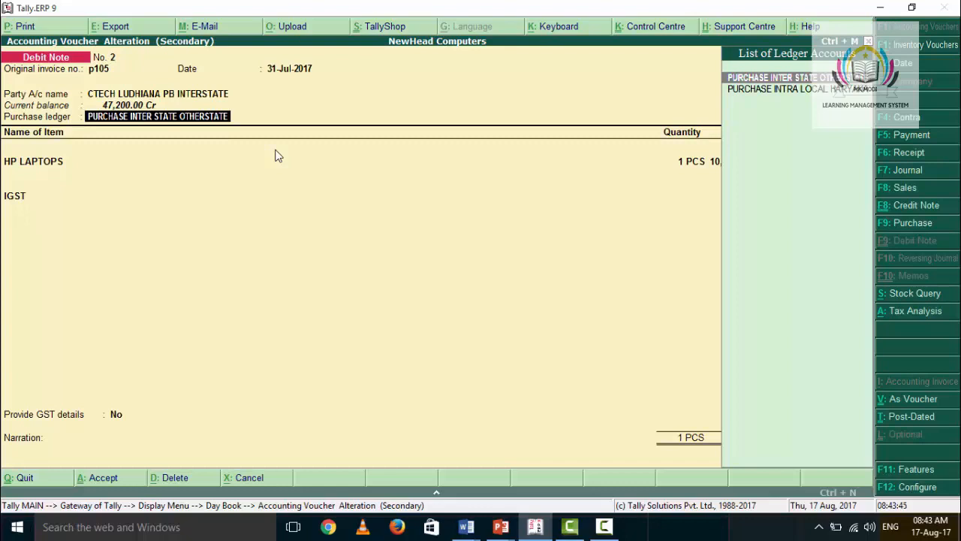
Step: Go through the debit note's interstate purchase ledger, HP LAPTOPS line, IGST and GST details, and quit the voucher to the Day Book
key("Return")
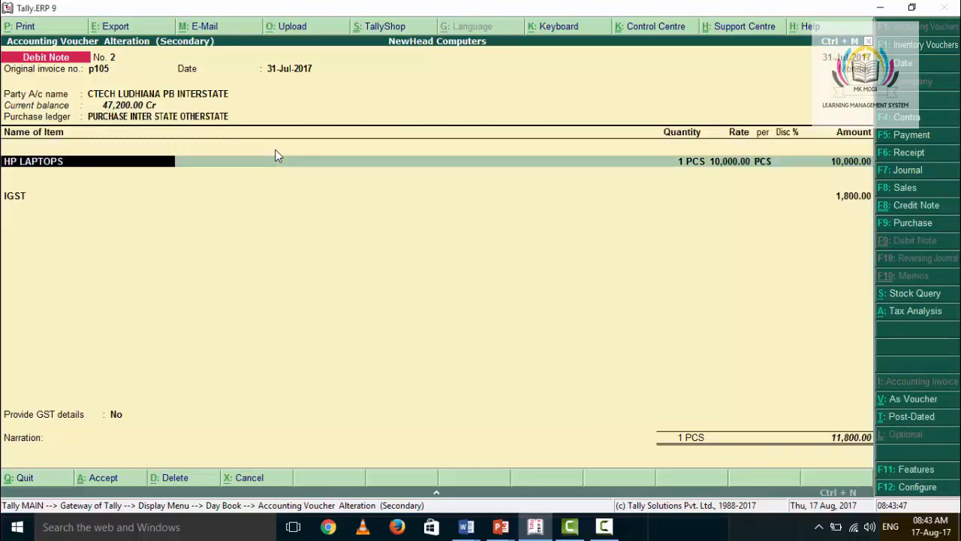
key("Return")
key("Return")
key("Return")
key("Return")
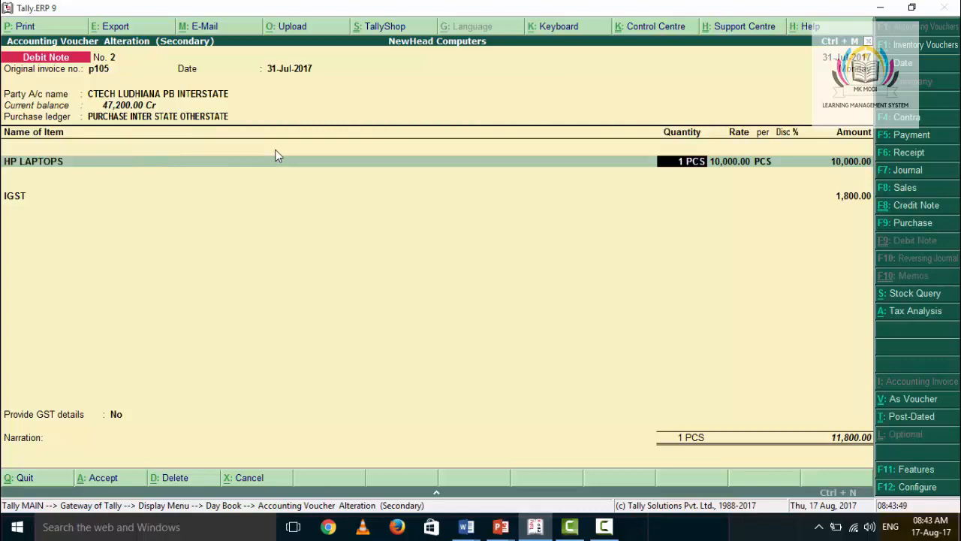
key("Return")
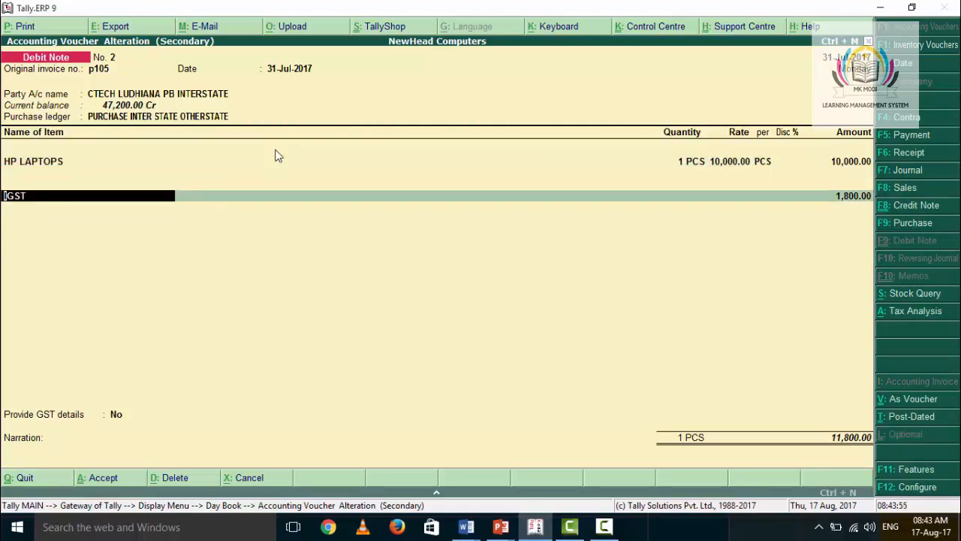
key("Return")
key("Return")
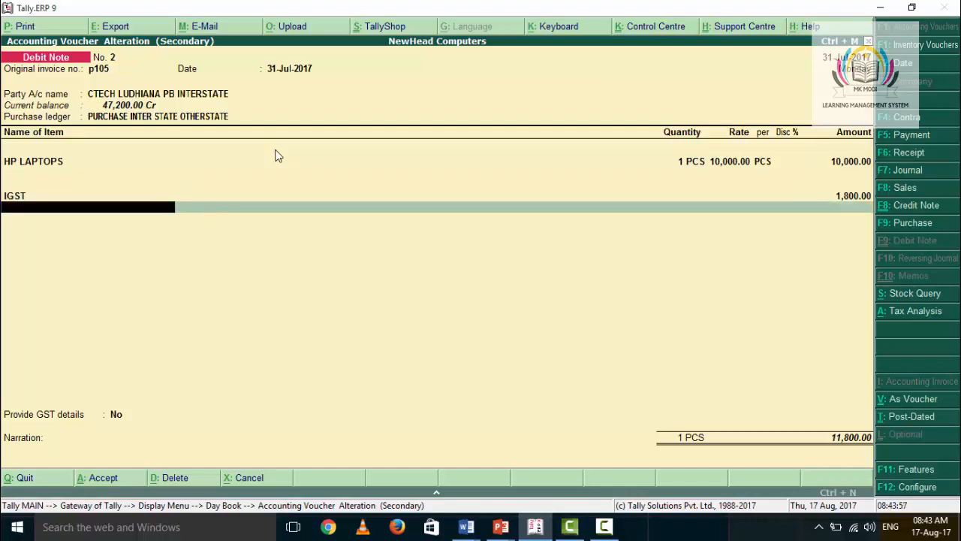
key("Return")
key("Return")
key("Return")
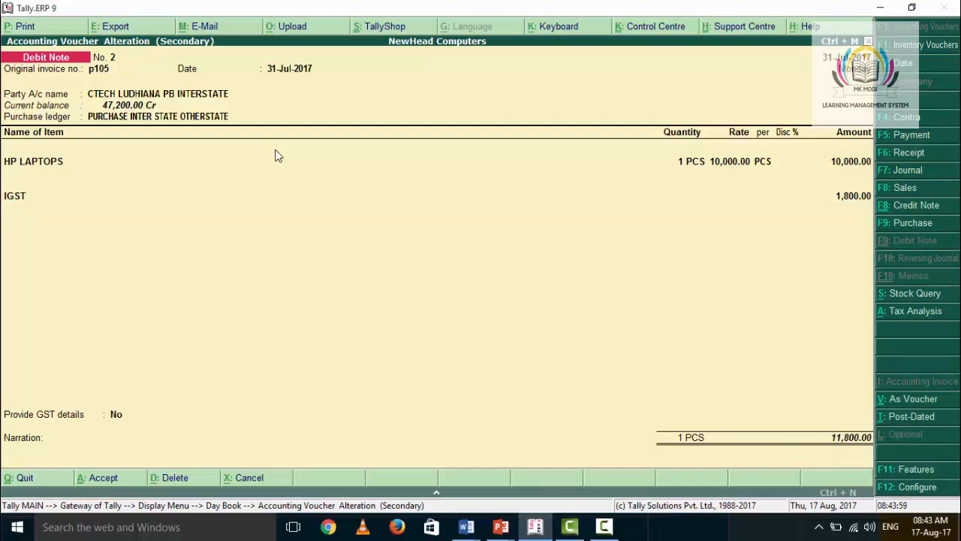
key("Return")
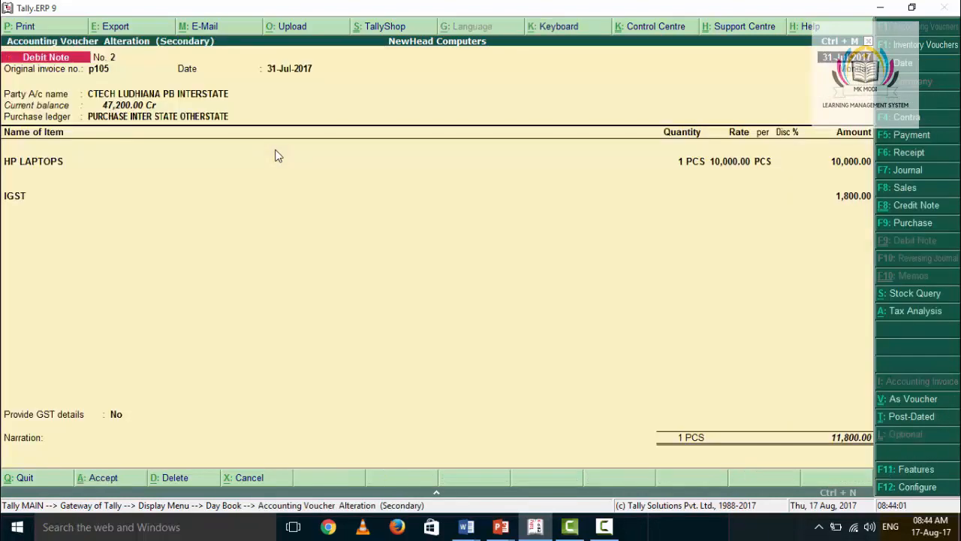
key("Escape")
key("Return")
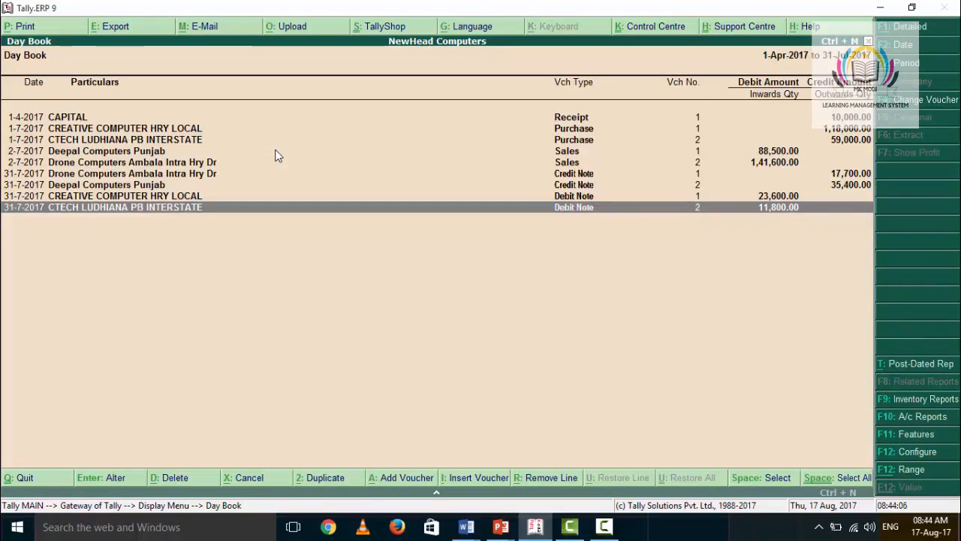
Step: Leave the Day Book and open the GSTR-2 return from the statutory GST reports in table-wise view
key("Escape")
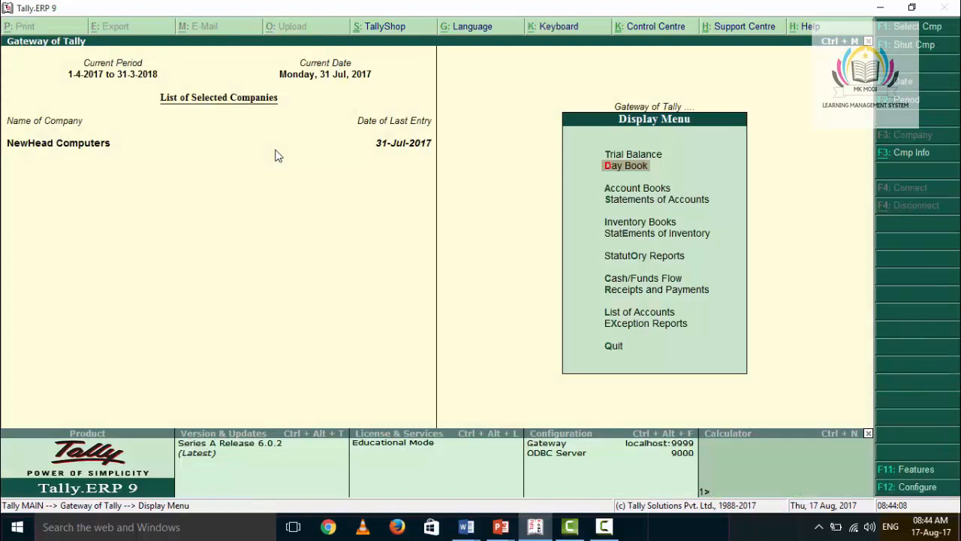
key("Down")
key("Down")
key("Down")
key("Down")
key("Down")
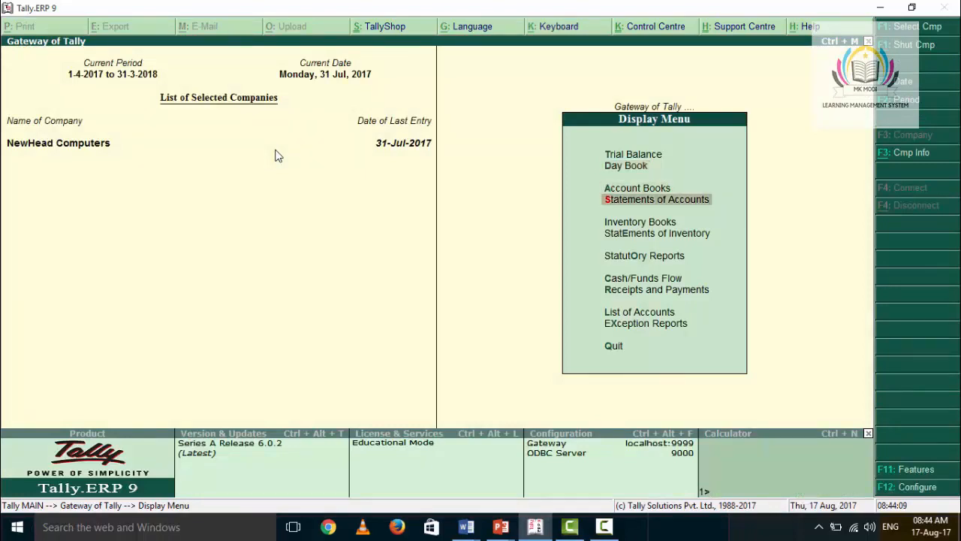
key("Return")
key("Return")
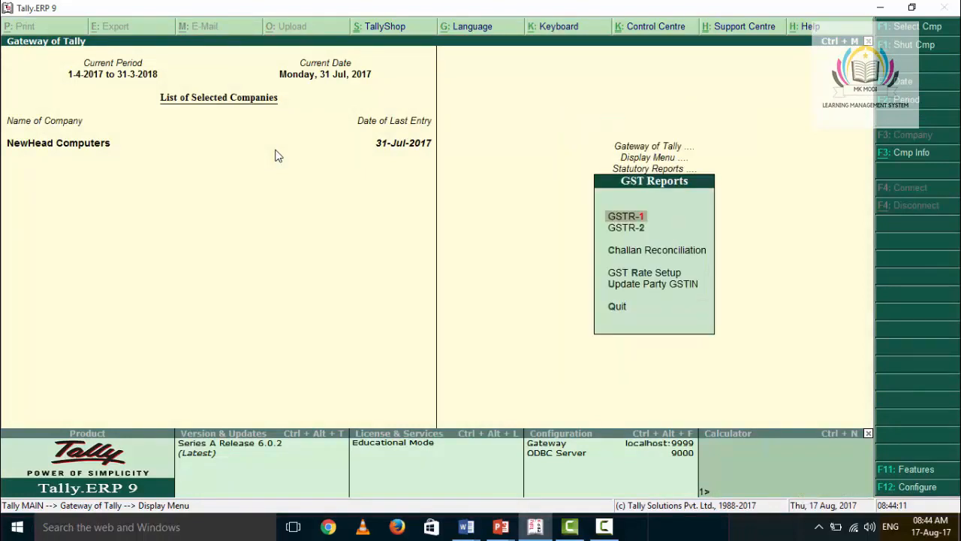
key("Down")
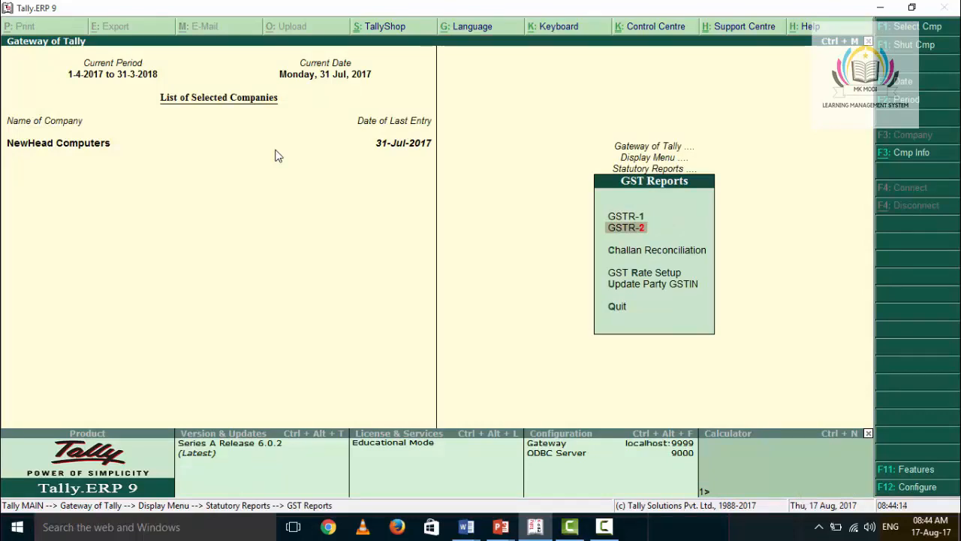
key("Return")
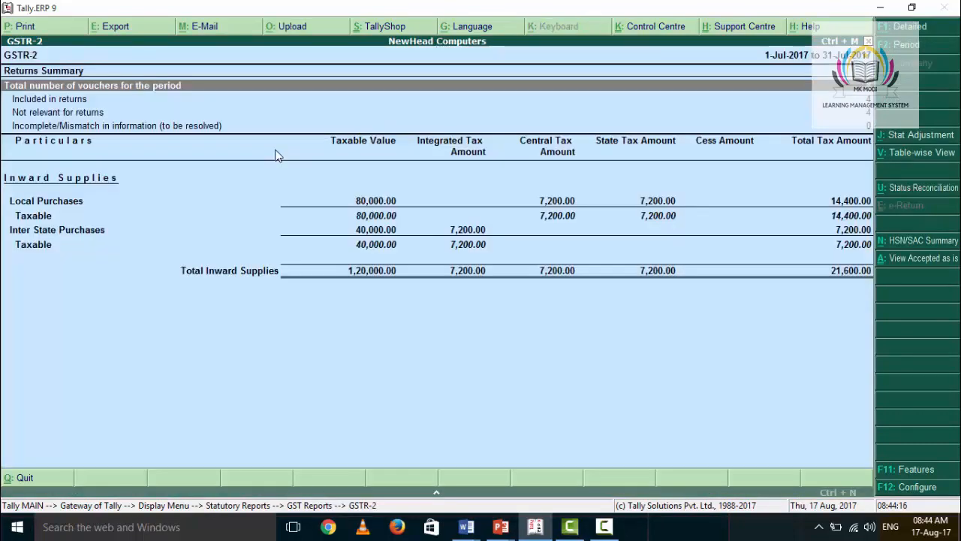
left_click(896, 156)
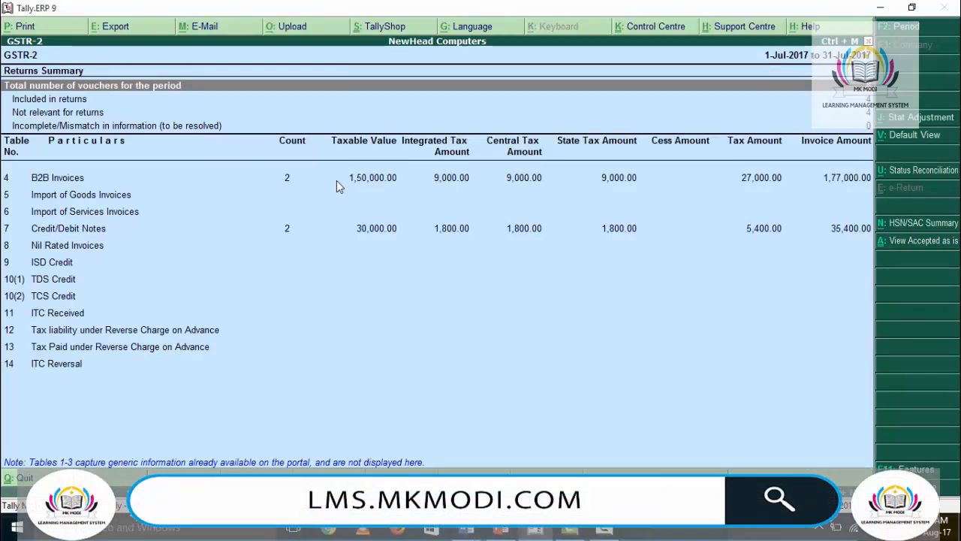
Step: Open the voucher register of B2B Invoices in GSTR-2, review the purchase entries and return to the summary
left_click(360, 184)
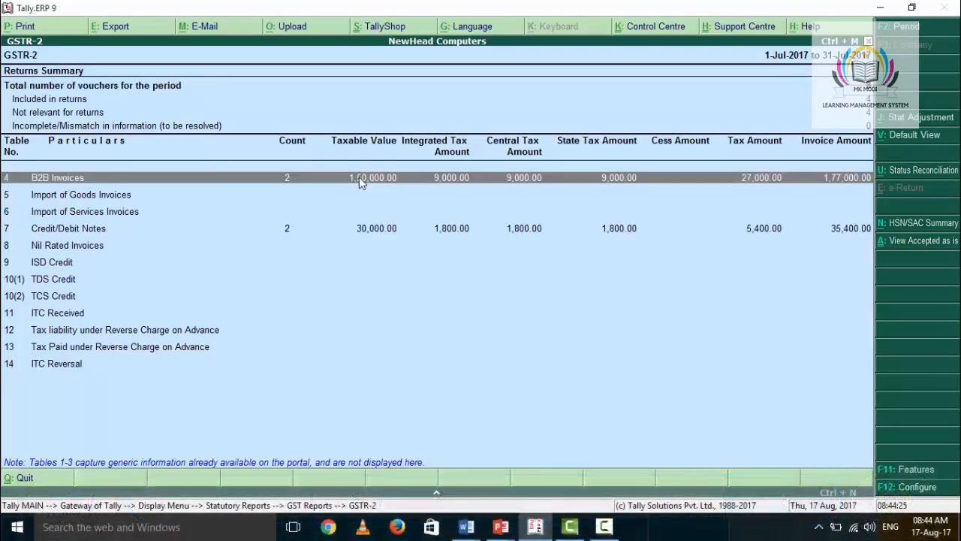
left_click(361, 184)
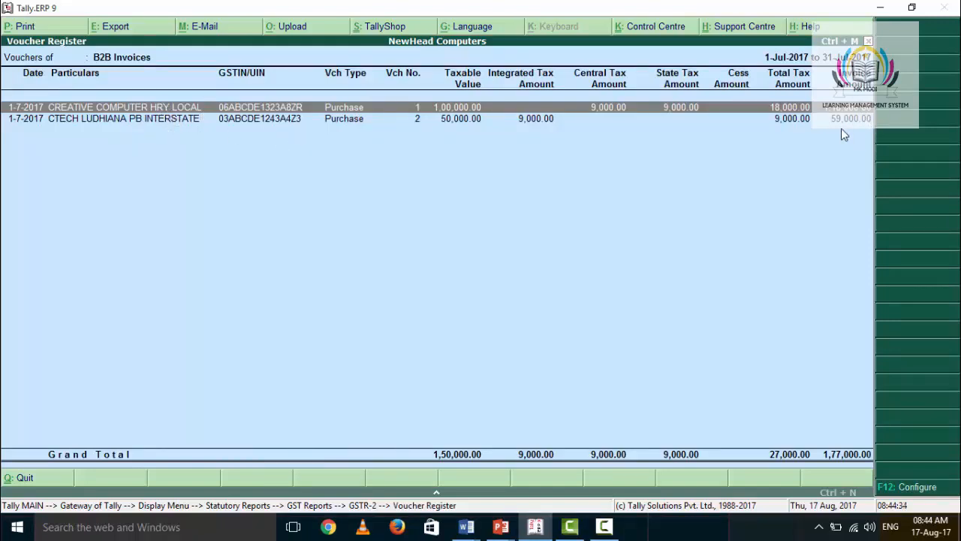
key("Escape")
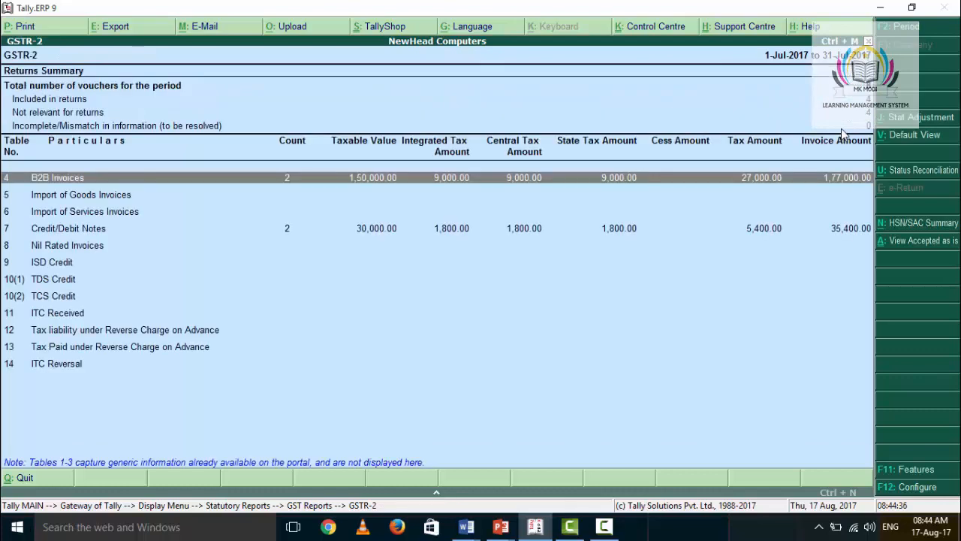
Step: Open the Credit/Debit Notes voucher register in GSTR-2, review the debit notes' taxable values and taxes, and return to the summary
key("Down")
key("Down")
key("Down")
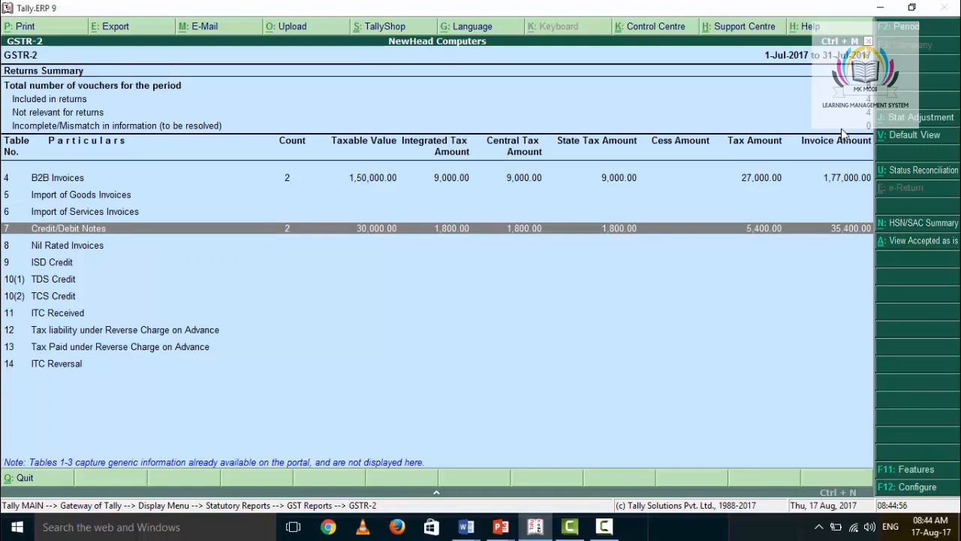
key("Return")
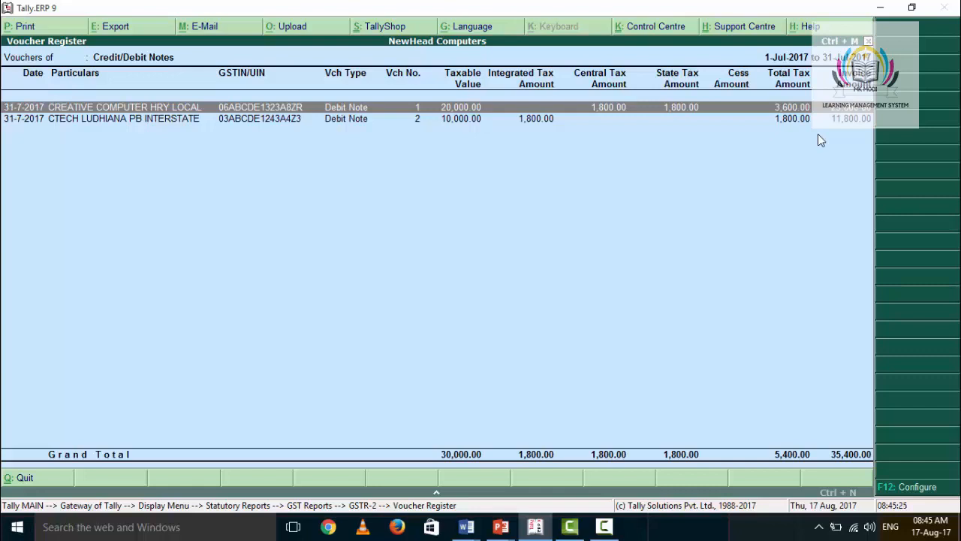
key("Escape")
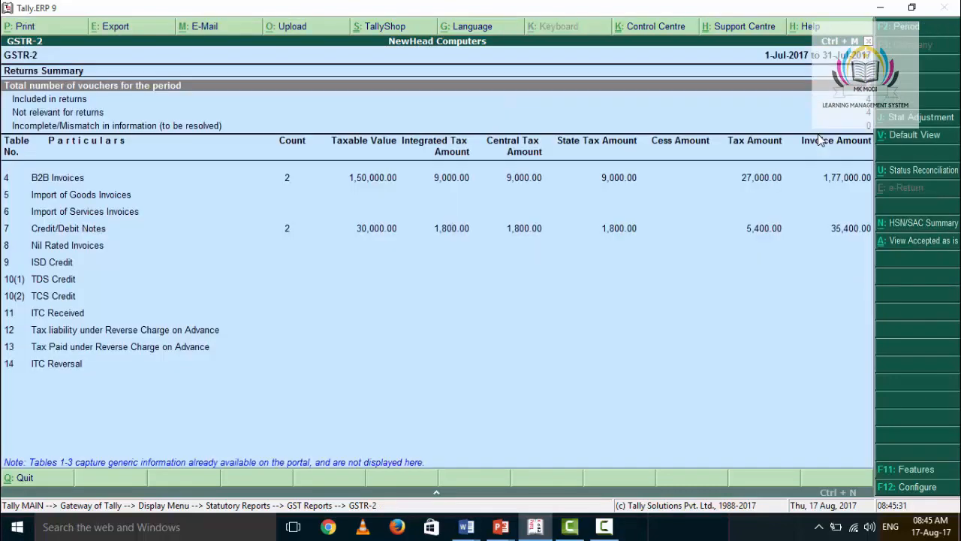
Step: Switch from GSTR-2 to the GSTR-1 return, review its B2B Invoices and Credit/Debit Notes rows, and close it
key("Escape")
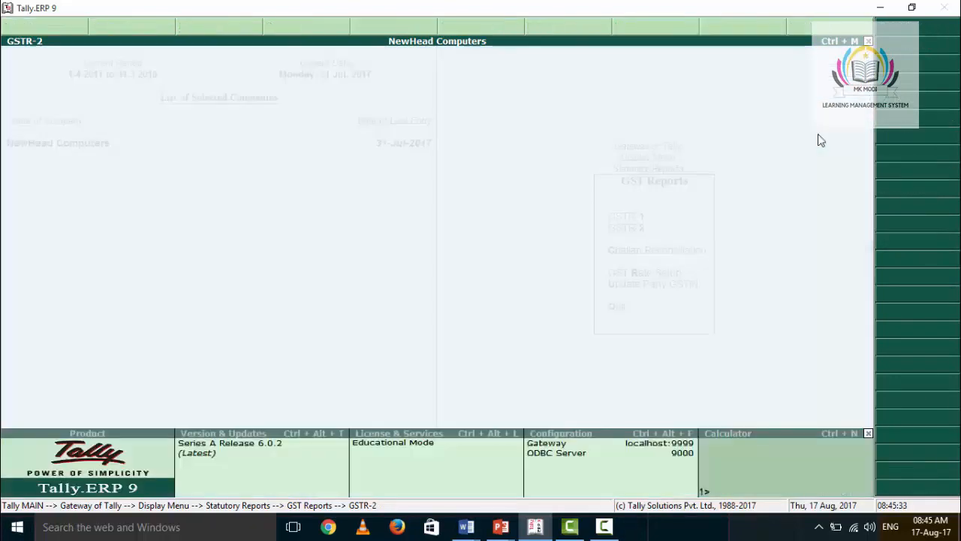
key("Up")
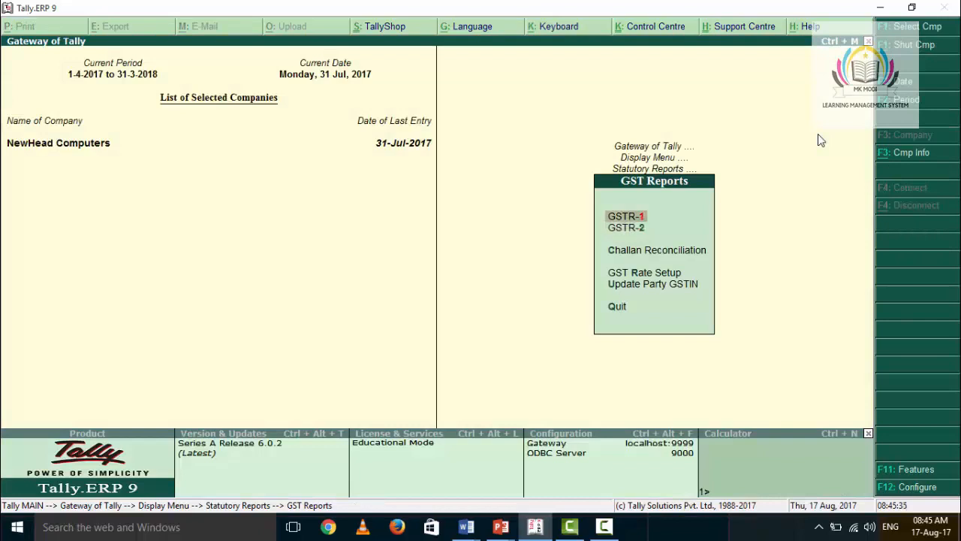
key("Return")
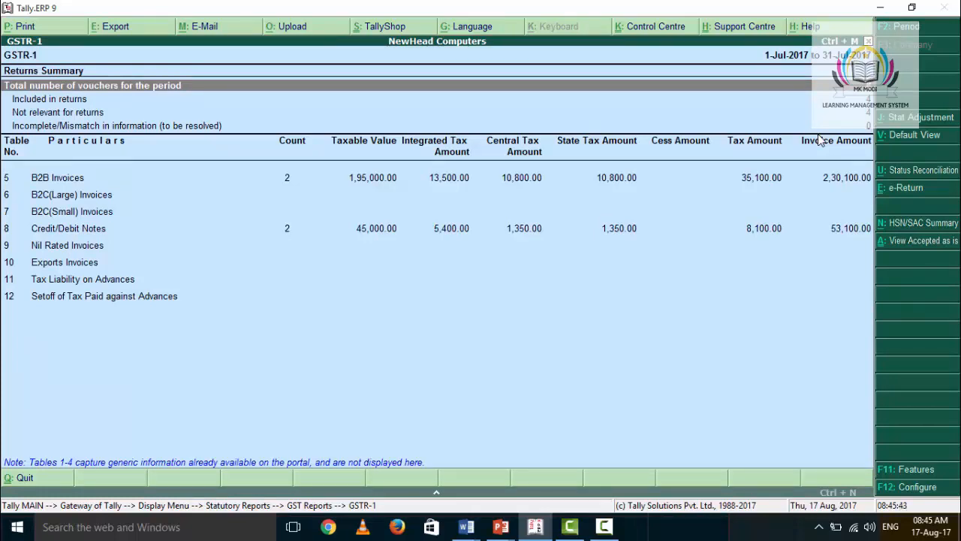
key("Escape")
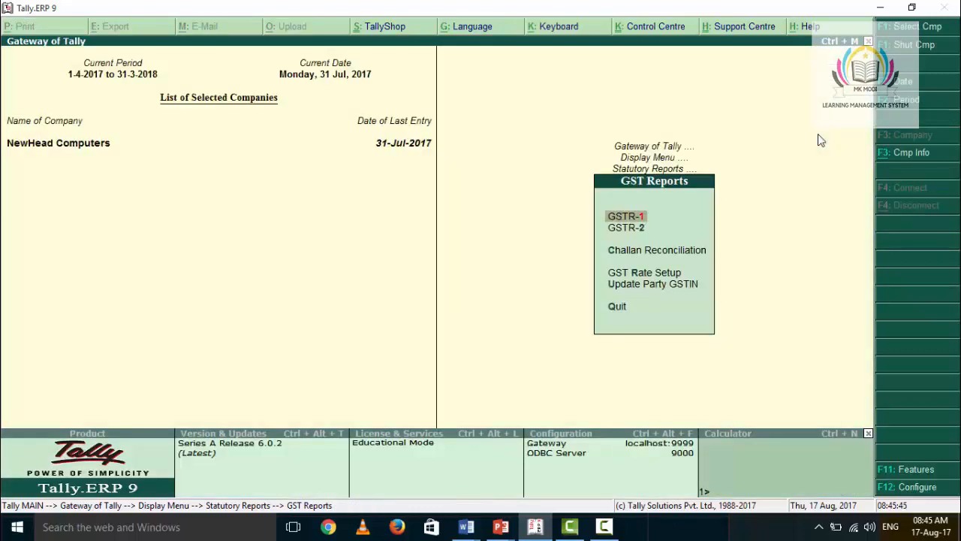
Step: Leave the GST reports for the Gateway of Tally and open the Balance Sheet
key("Escape")
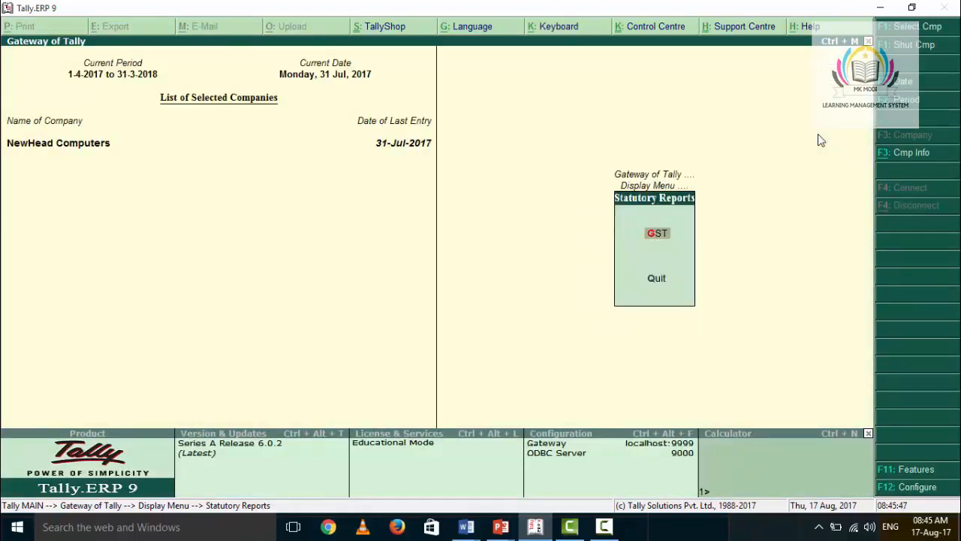
key("Escape")
key("Down")
key("Down")
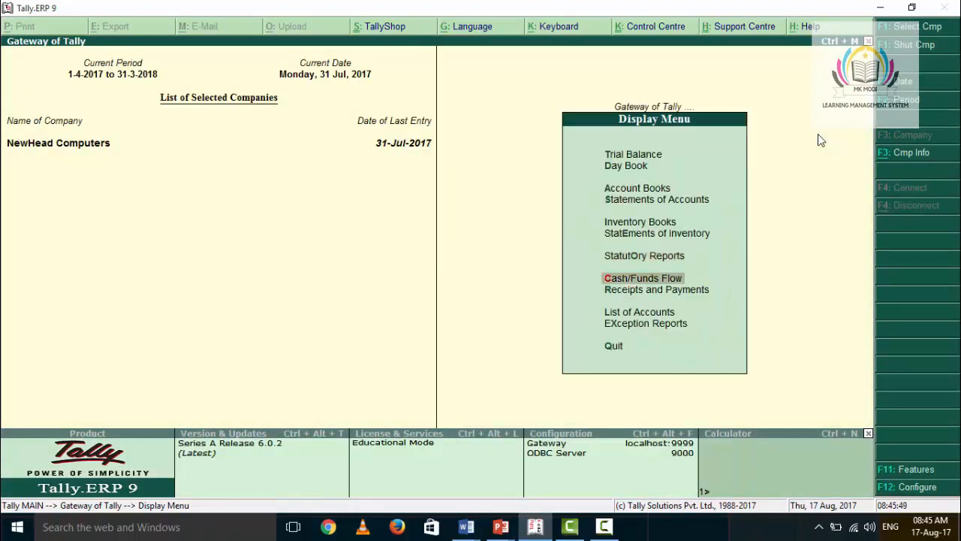
key("Up")
key("Up")
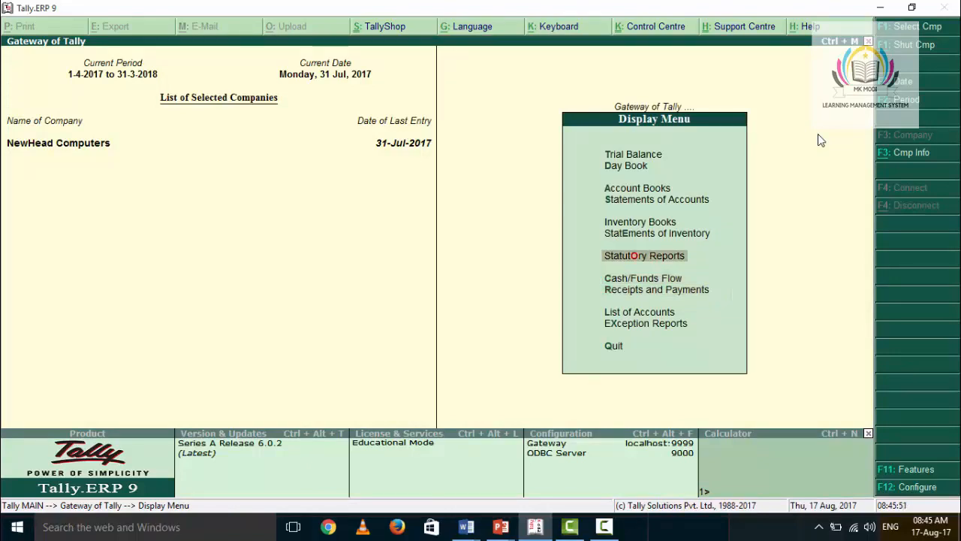
key("Escape")
key("Down")
key("Down")
key("Down")
key("Down")
key("Down")
key("Down")
key("Down")
key("Down")
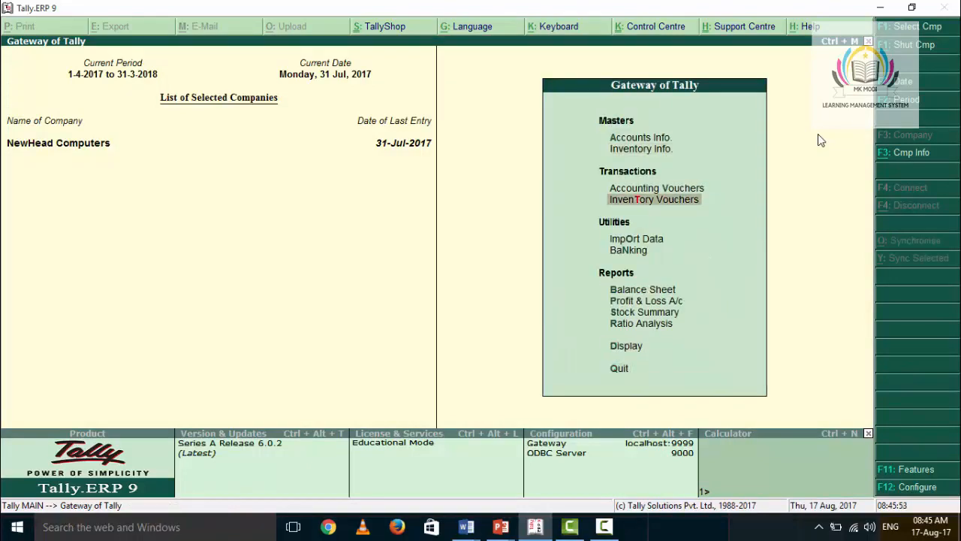
key("Return")
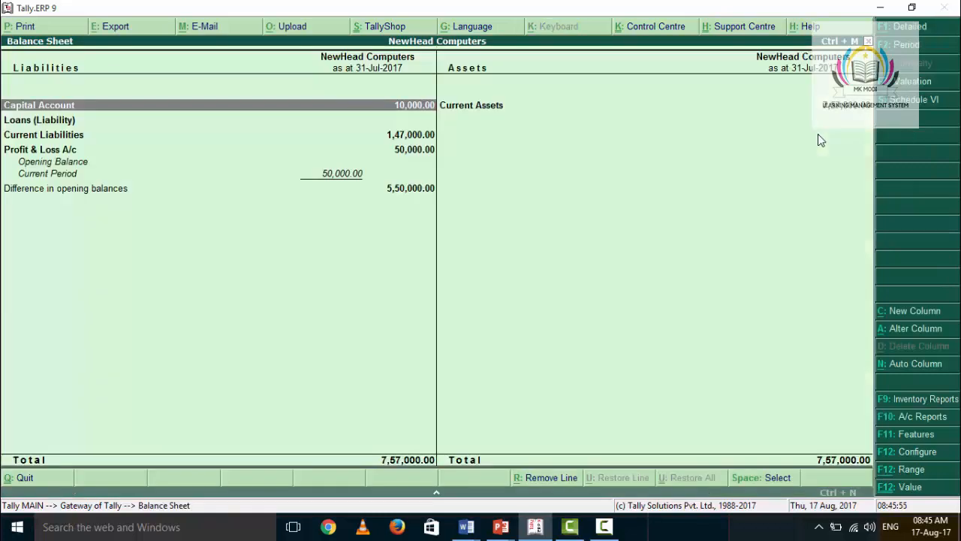
Step: Drill down from Current Liabilities through Duties & Taxes to the CGST monthly summary, and go back to the Balance Sheet
key("Down")
key("Down")
key("Return")
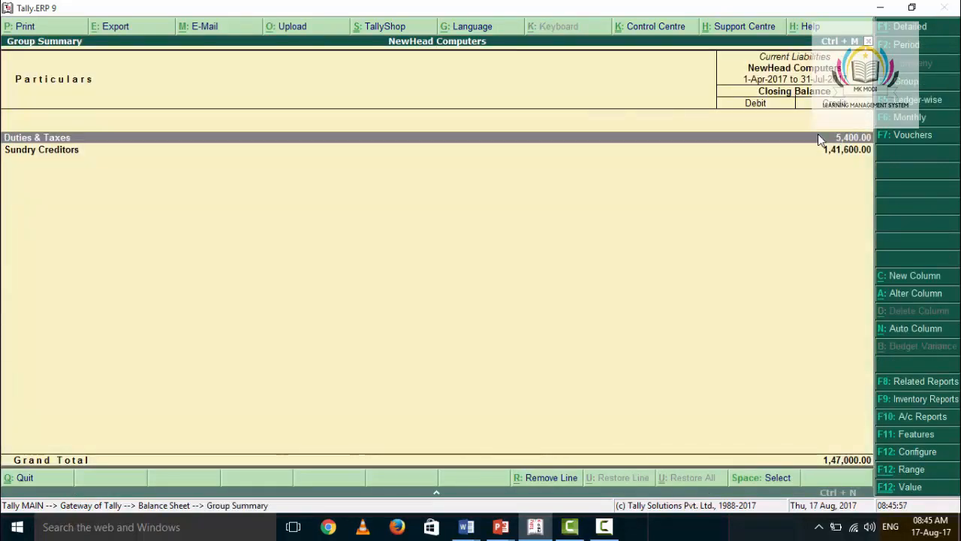
key("Return")
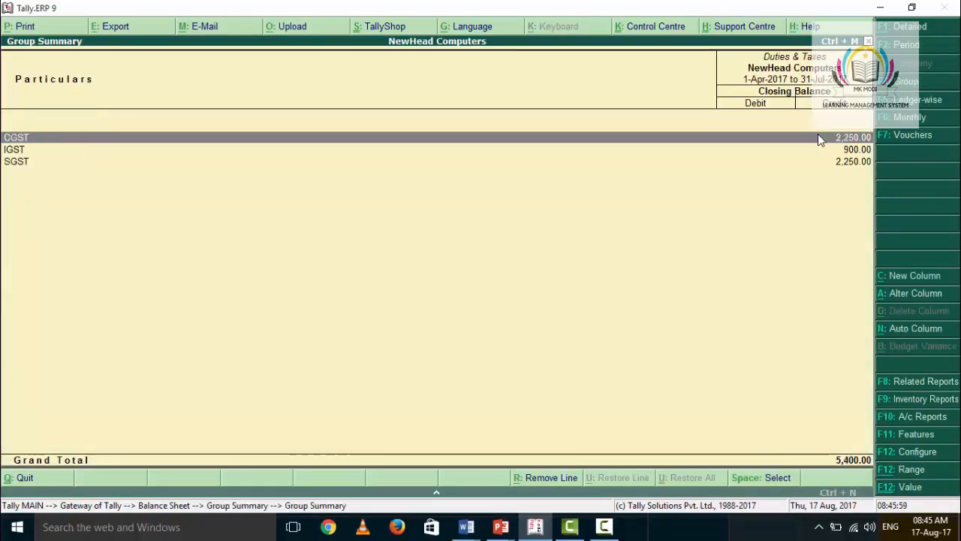
key("Return")
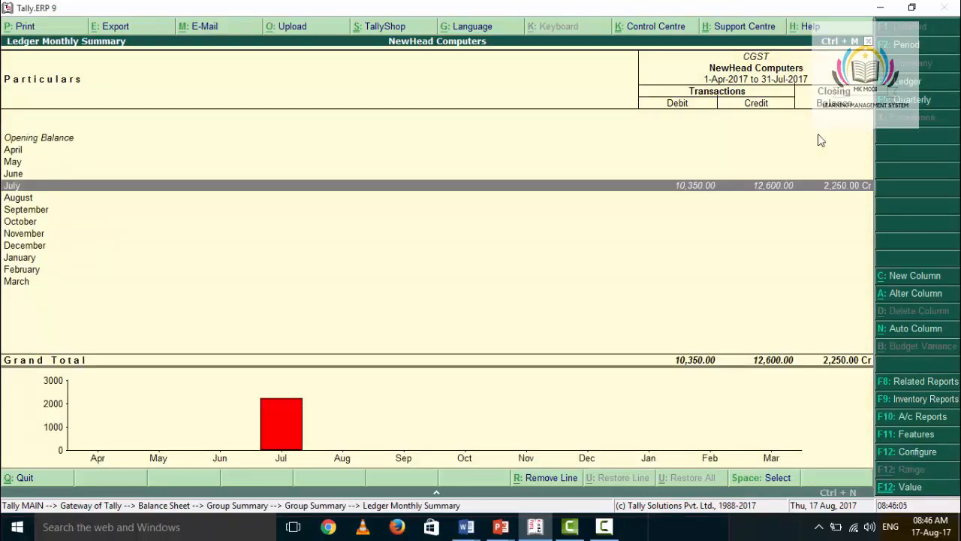
key("Escape")
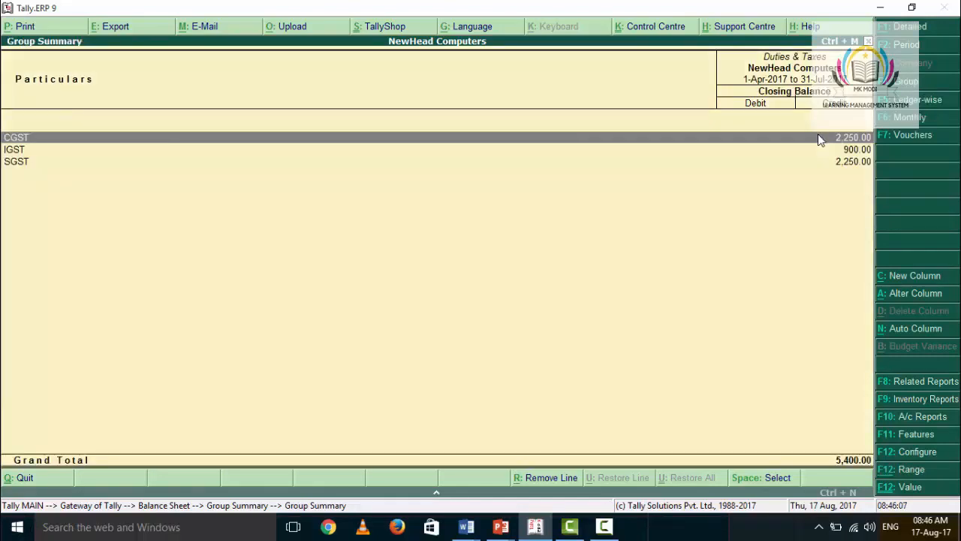
key("Escape")
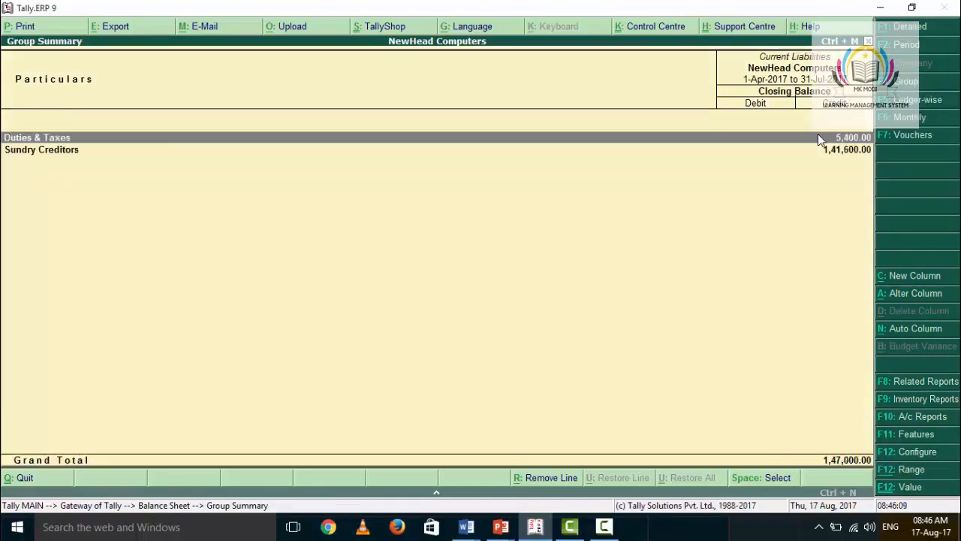
key("Escape")
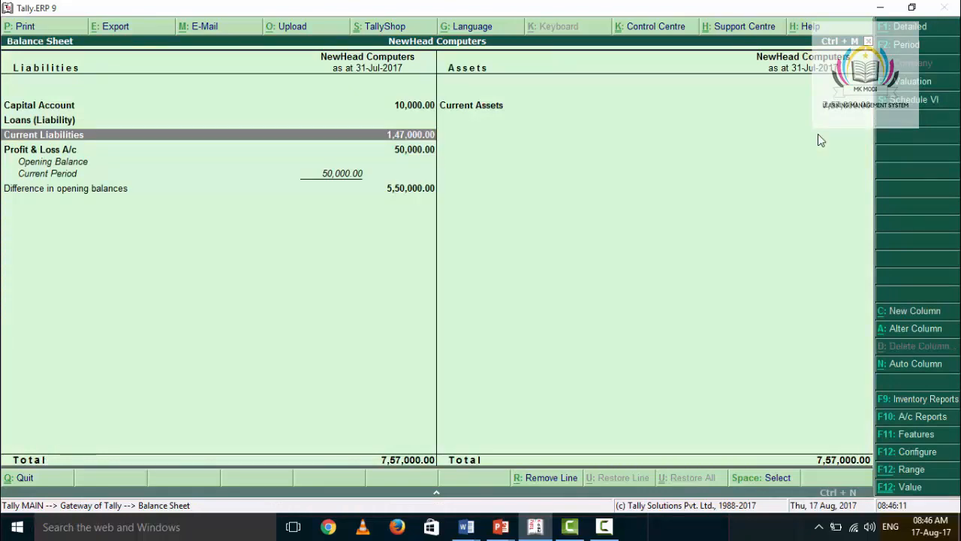
Step: Reopen Duties & Taxes under Current Liabilities to examine the CGST, IGST and SGST closing balances, and return to the Balance Sheet
key("Return")
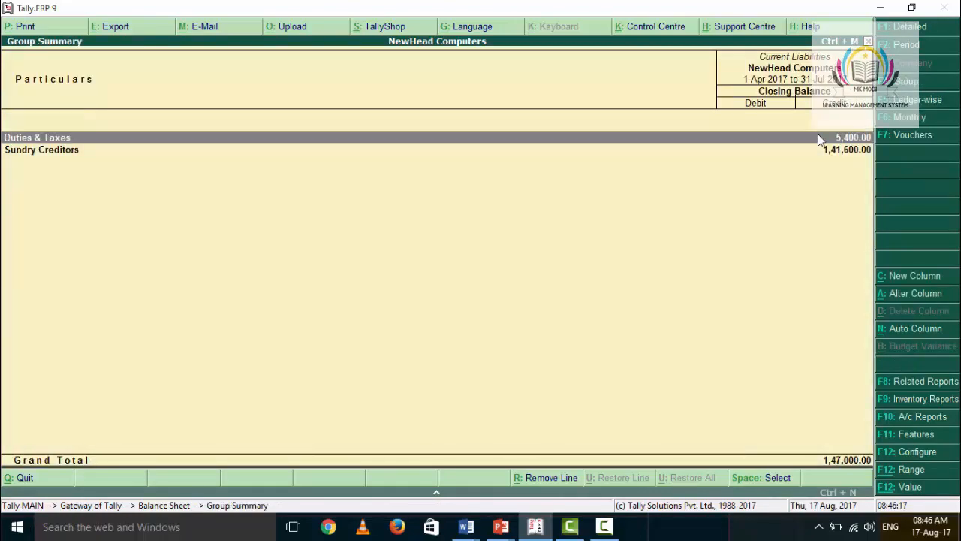
key("Return")
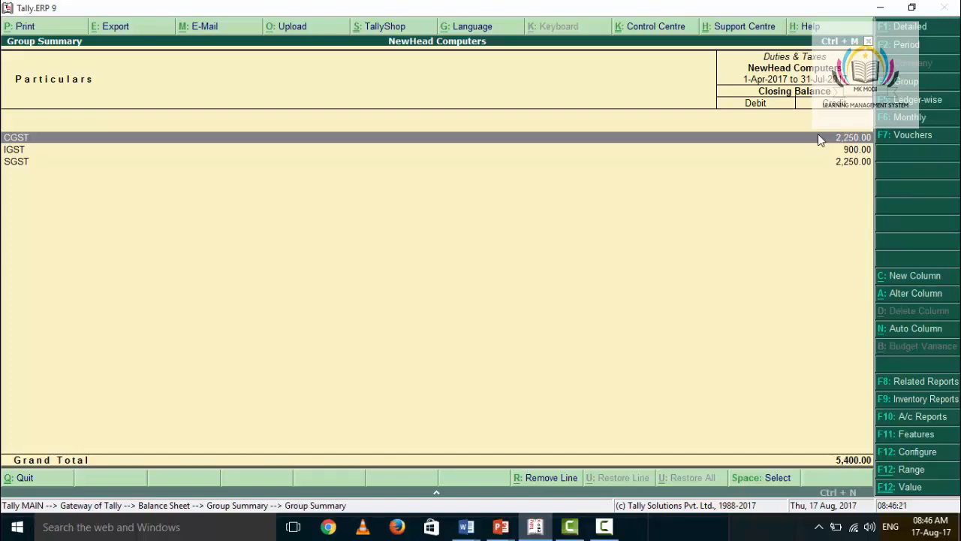
key("Escape")
key("Escape")
key("Escape")
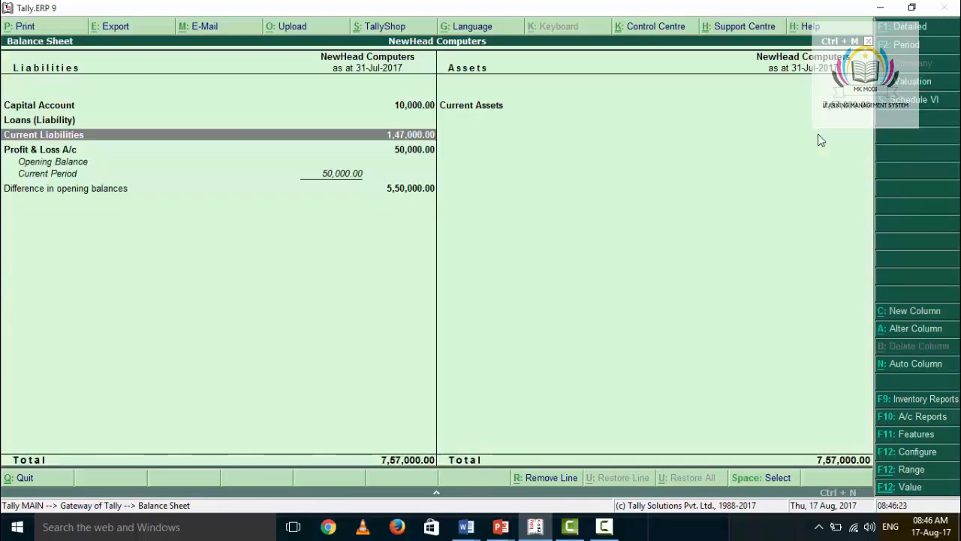